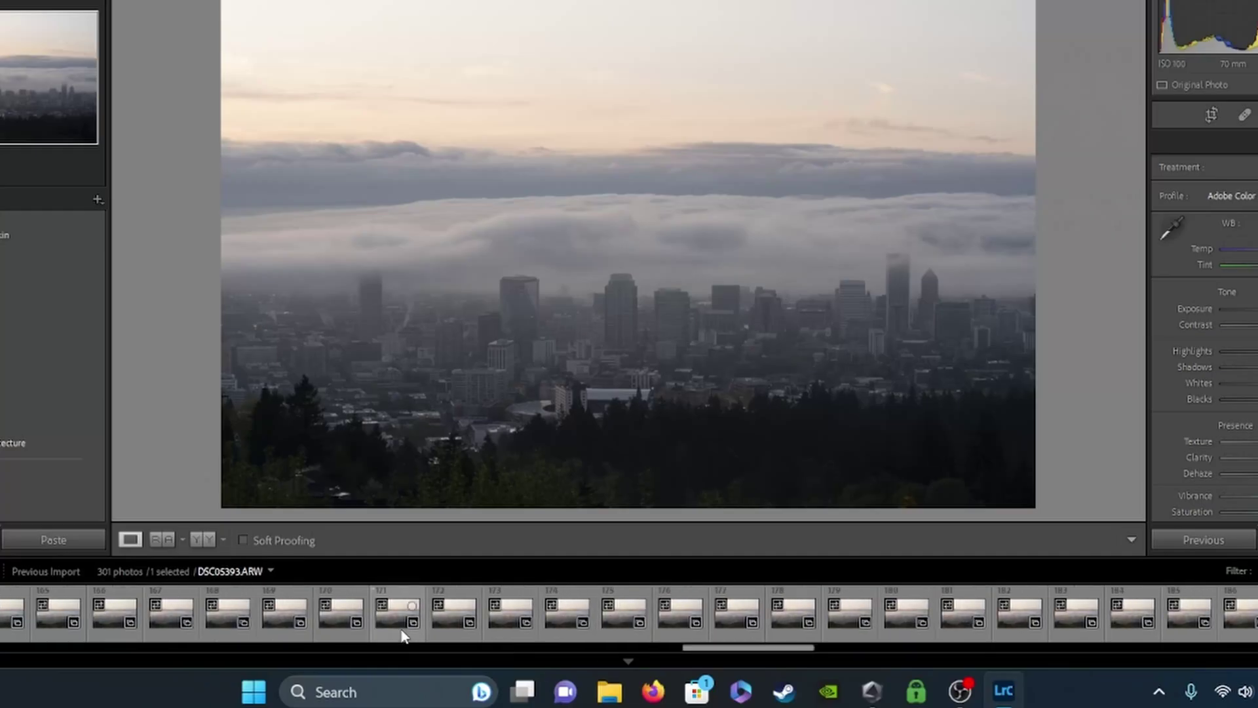
Step: Load the first and then the last frame of the timelapse to compare them
{"action": "scroll", "coordinate": [411, 619], "scroll_direction": "down", "scroll_amount": 2}
{"action": "scroll", "coordinate": [411, 620], "scroll_direction": "up", "scroll_amount": 20}
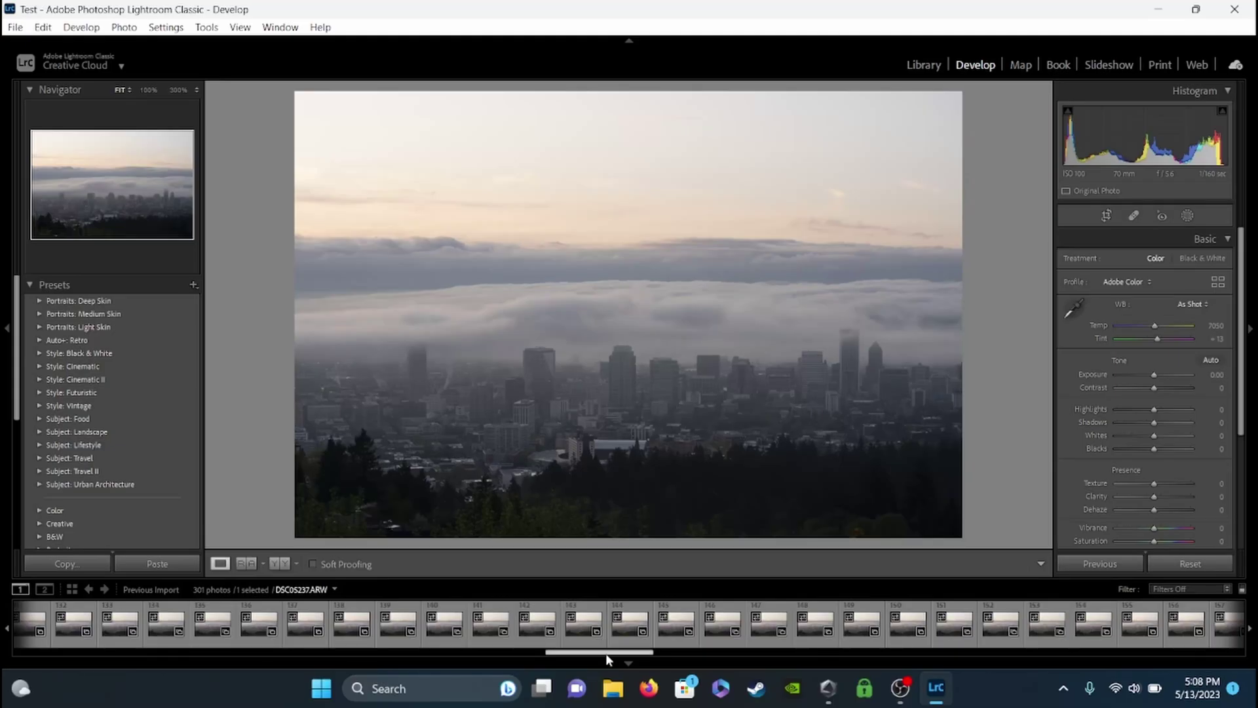
{"action": "left_click_drag", "start_coordinate": [608, 659], "coordinate": [209, 655]}
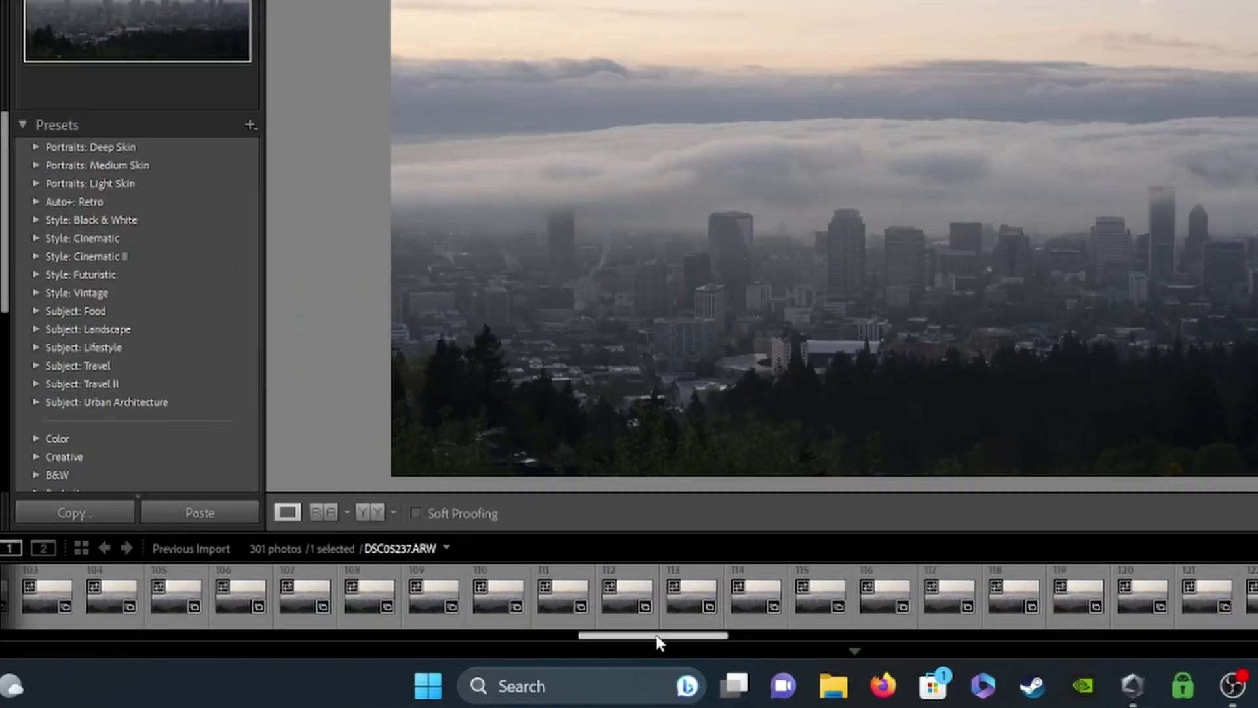
{"action": "left_click_drag", "start_coordinate": [661, 639], "coordinate": [25, 620]}
{"action": "left_click", "coordinate": [26, 616]}
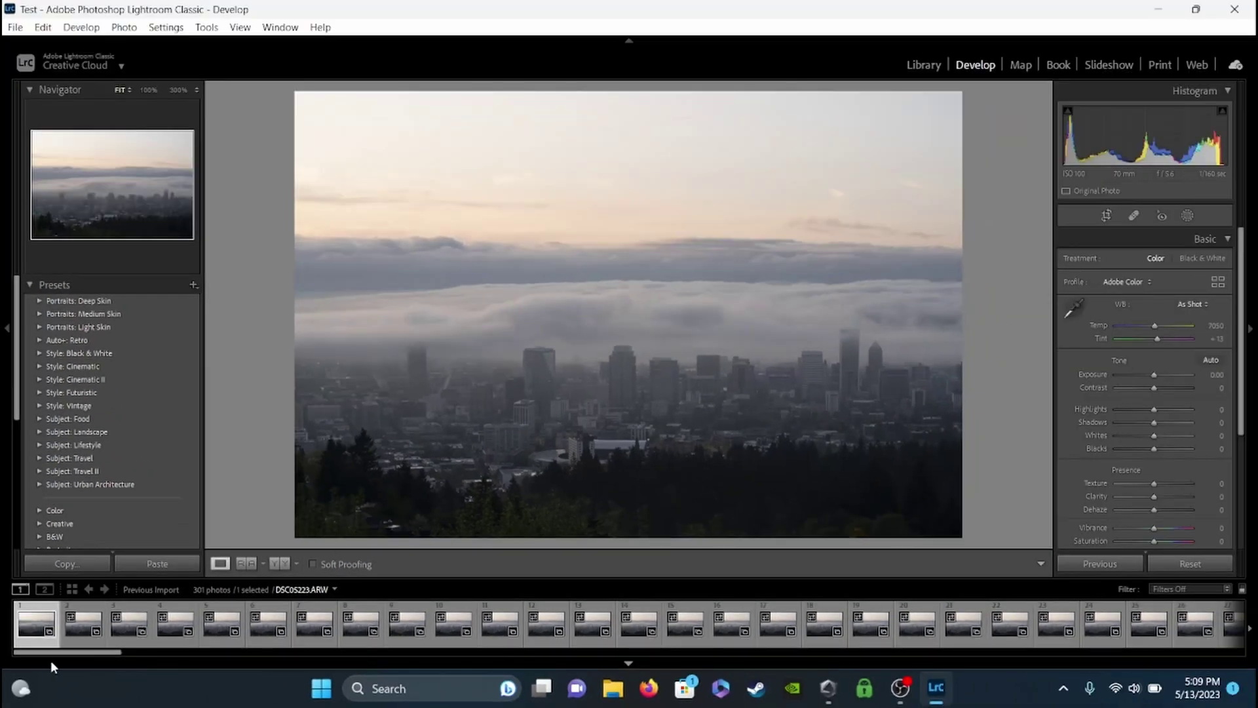
{"action": "left_click_drag", "start_coordinate": [66, 654], "coordinate": [1166, 644]}
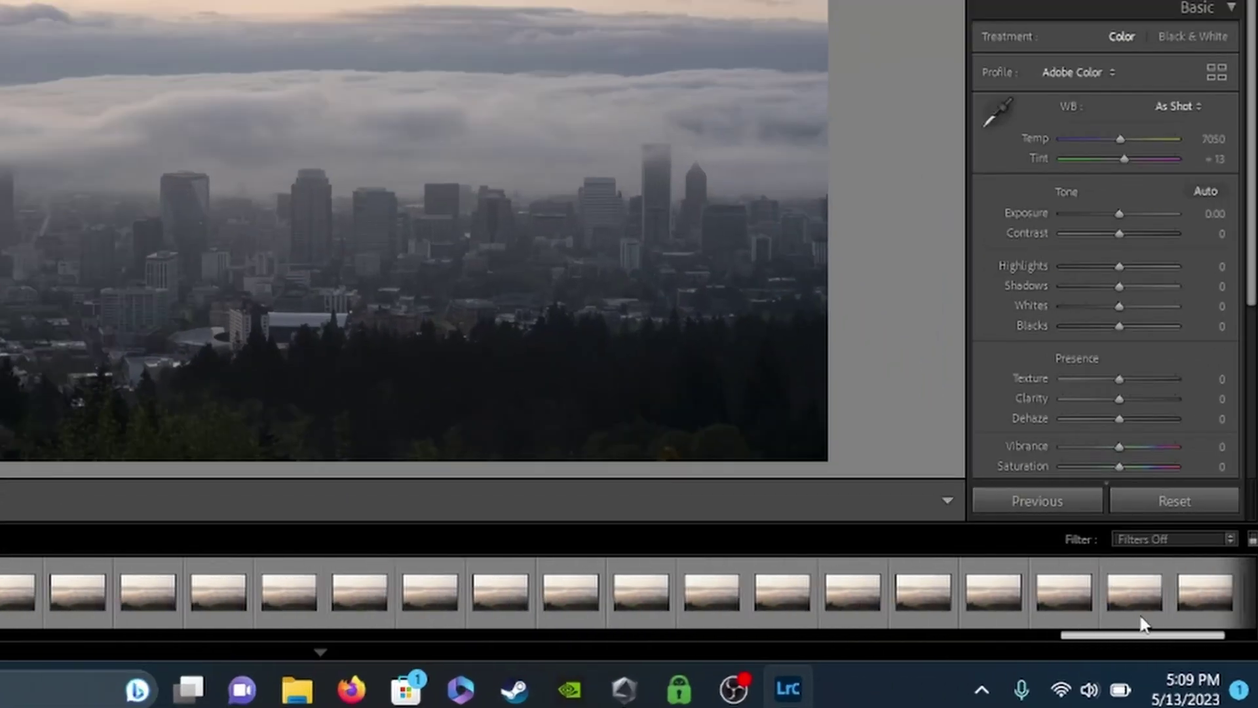
{"action": "left_click", "coordinate": [1213, 598]}
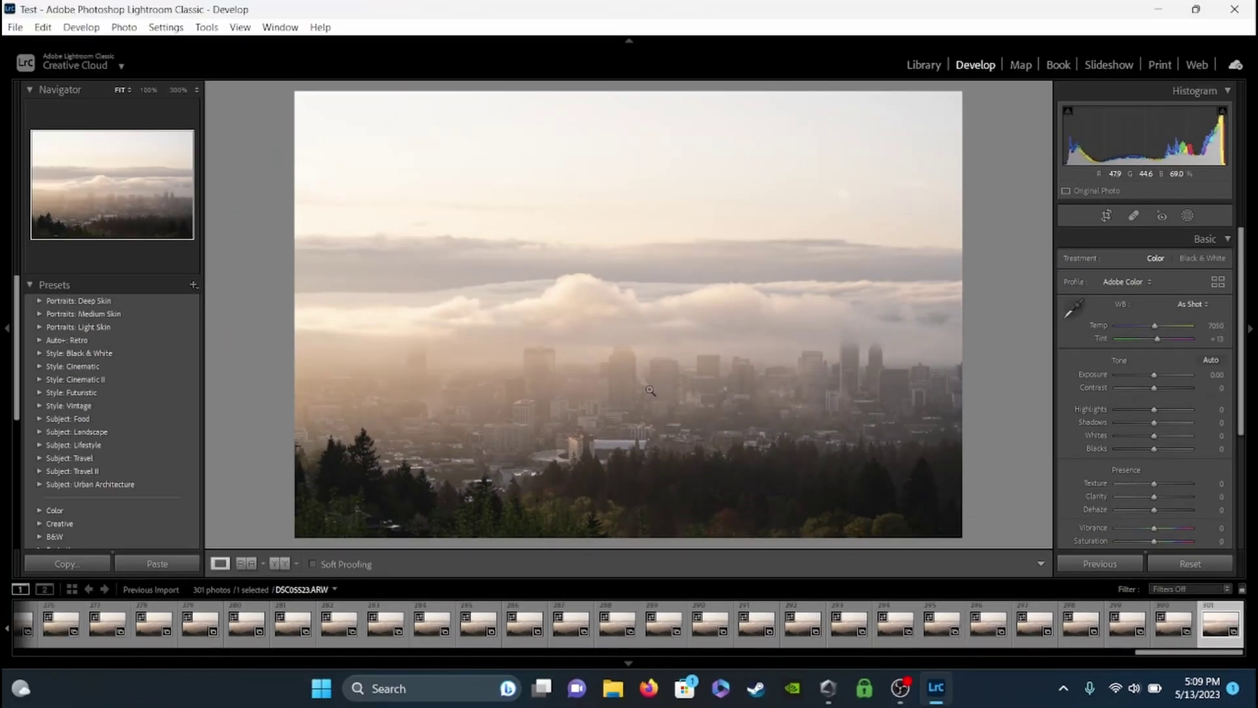
Step: Check frames 188 and 158, then load frame 145 (DSC05367.ARW) for editing
{"action": "left_click_drag", "start_coordinate": [1166, 657], "coordinate": [1074, 657]}
{"action": "left_click_drag", "start_coordinate": [1074, 657], "coordinate": [826, 636]}
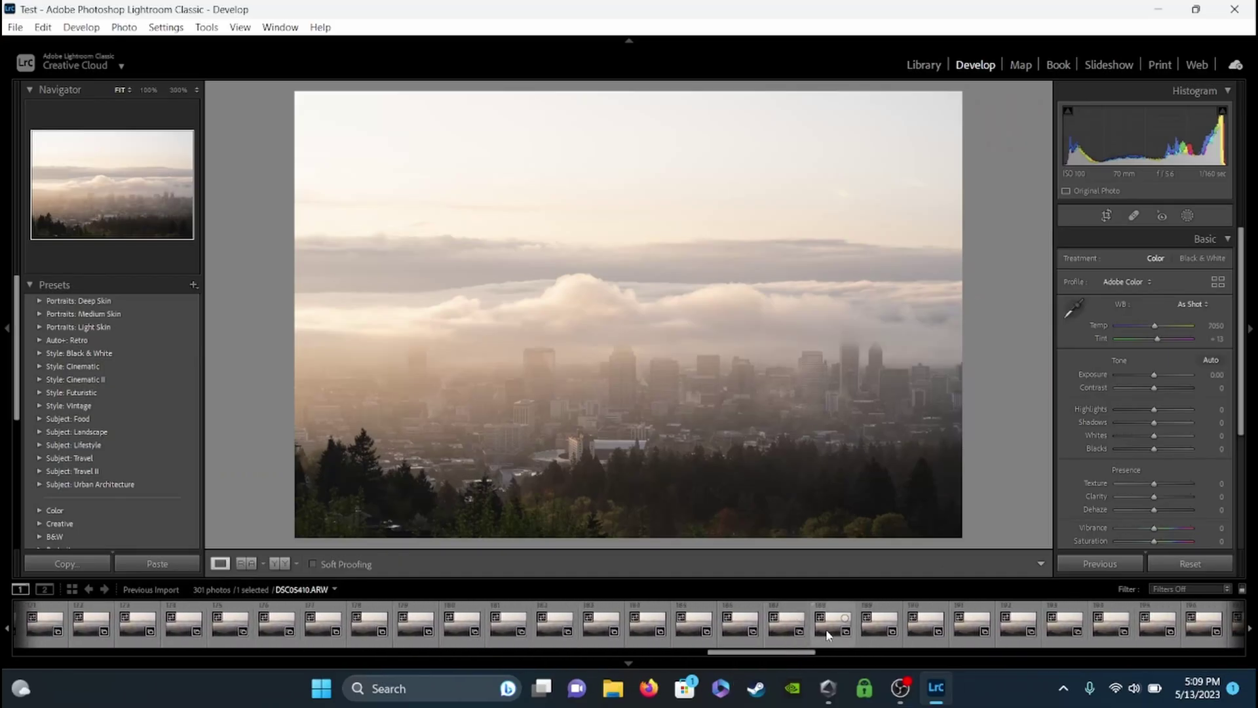
{"action": "left_click", "coordinate": [827, 635]}
{"action": "left_click_drag", "start_coordinate": [780, 655], "coordinate": [588, 655]}
{"action": "left_click", "coordinate": [604, 626]}
{"action": "left_click", "coordinate": [612, 626]}
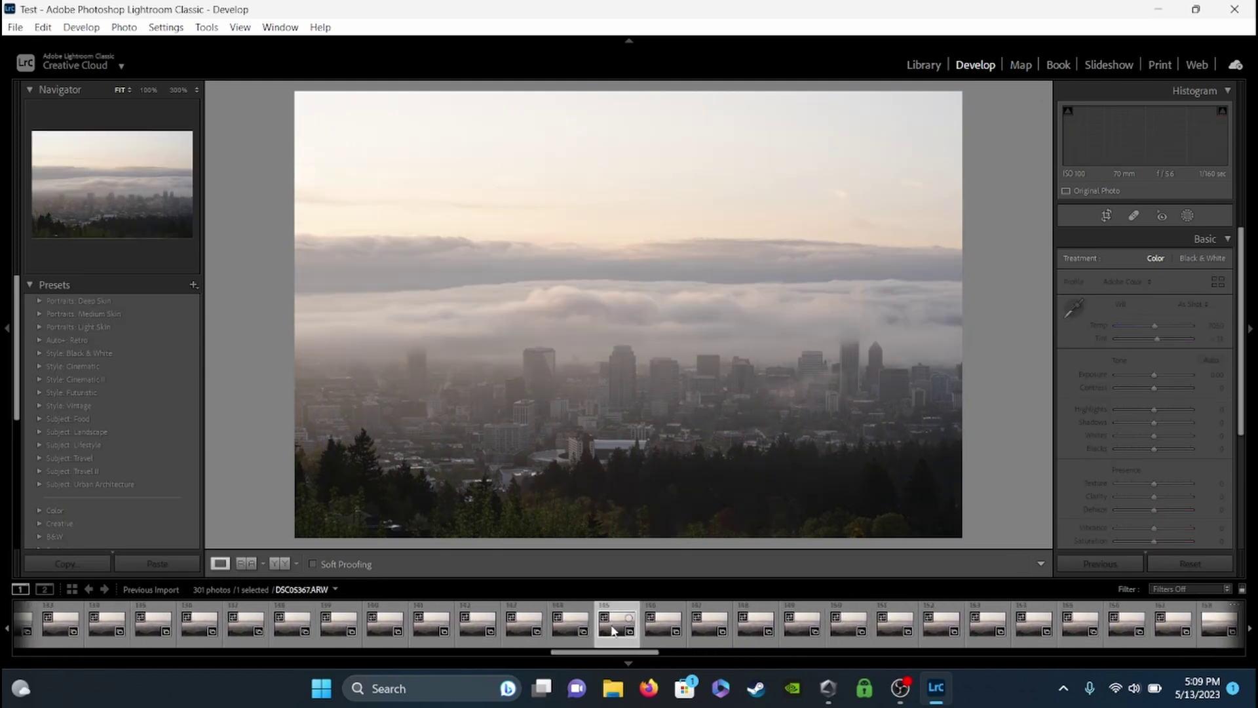
{"action": "left_click_drag", "start_coordinate": [608, 657], "coordinate": [614, 656]}
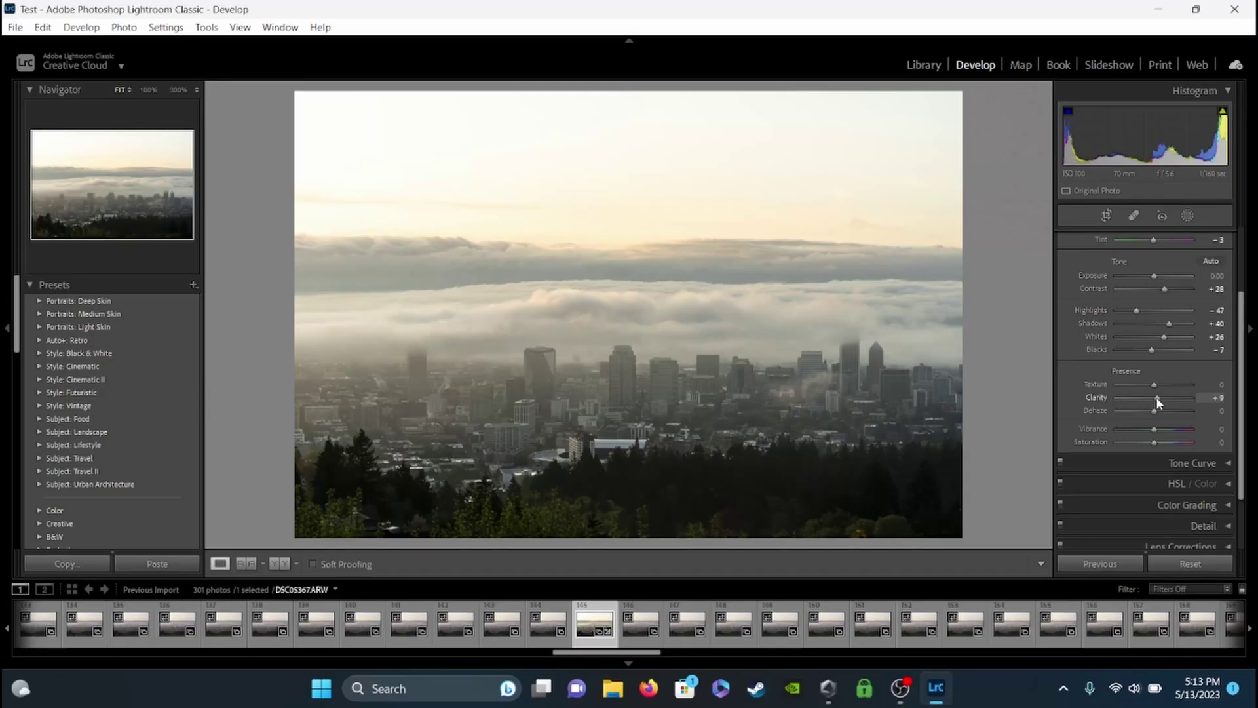
Step: Review frame 145's Color Grading and Detail (sharpening and noise reduction) settings
{"action": "left_click", "coordinate": [1186, 504]}
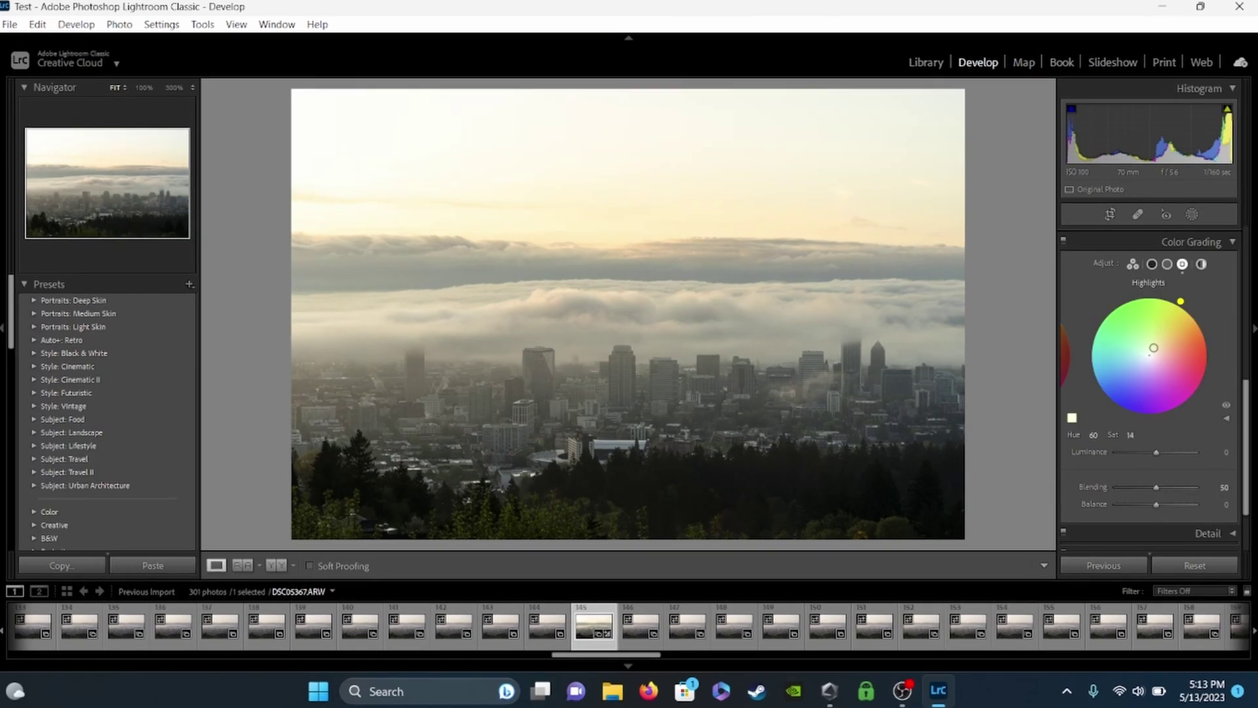
{"action": "scroll", "coordinate": [1167, 485], "scroll_direction": "down", "scroll_amount": 2}
{"action": "left_click", "coordinate": [1152, 503]}
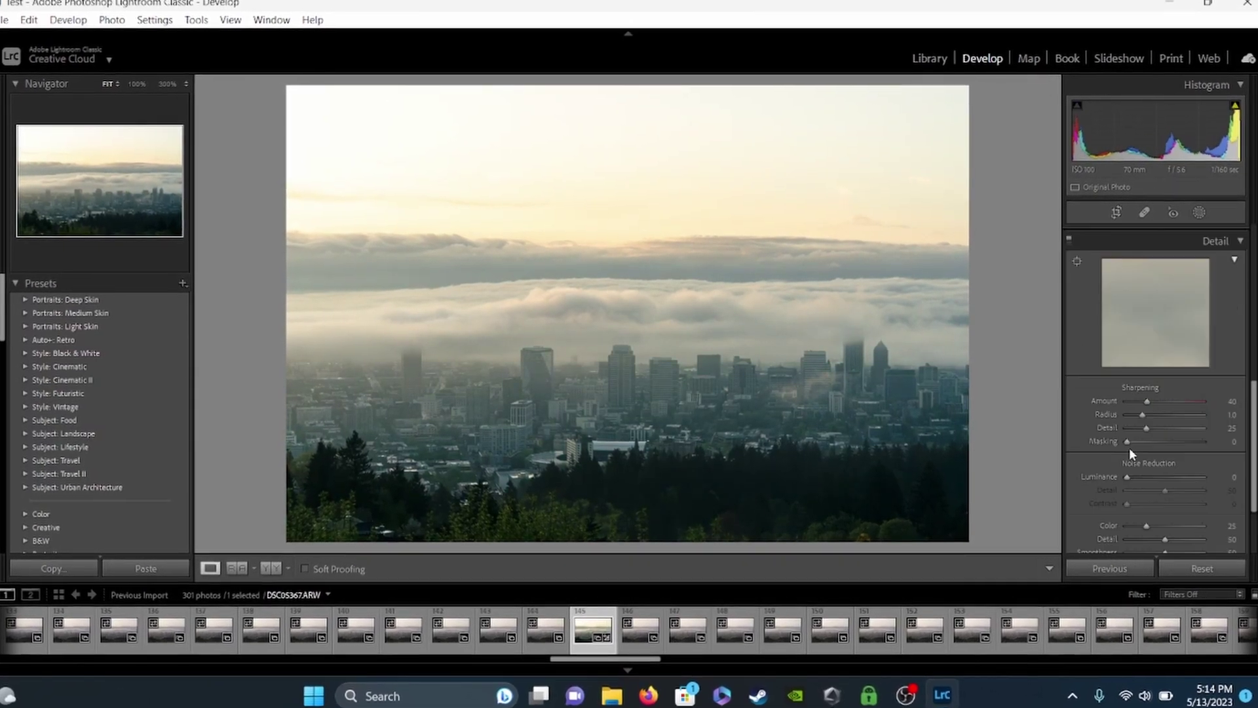
{"action": "key", "text": "z"}
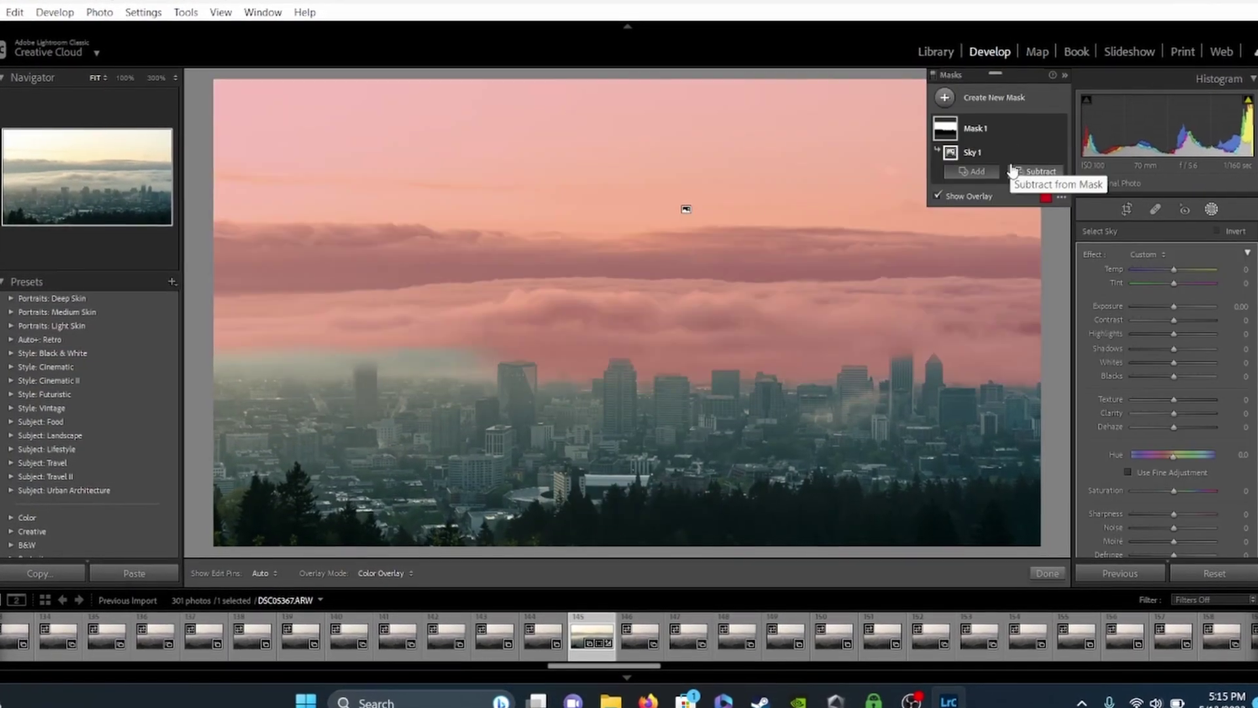
Step: Delete the Sky component from the mask and close the mask list
{"action": "right_click", "coordinate": [986, 153]}
{"action": "left_click", "coordinate": [1013, 281]}
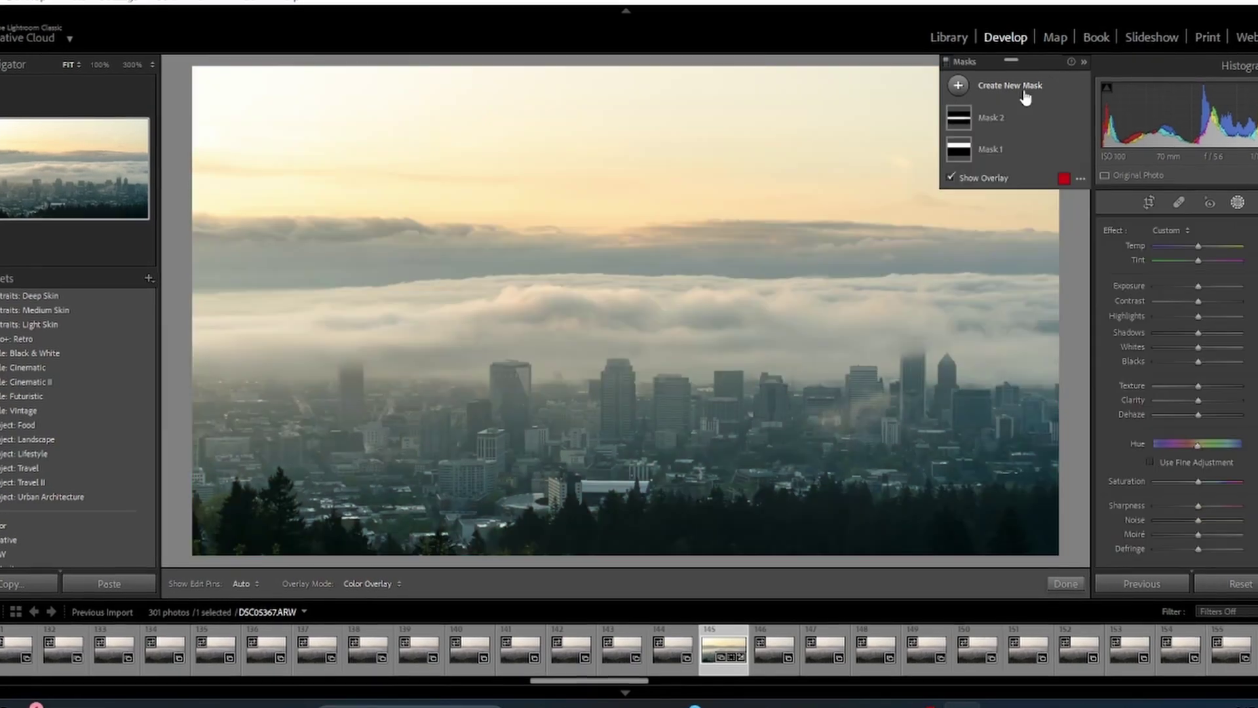
{"action": "left_click", "coordinate": [1238, 201]}
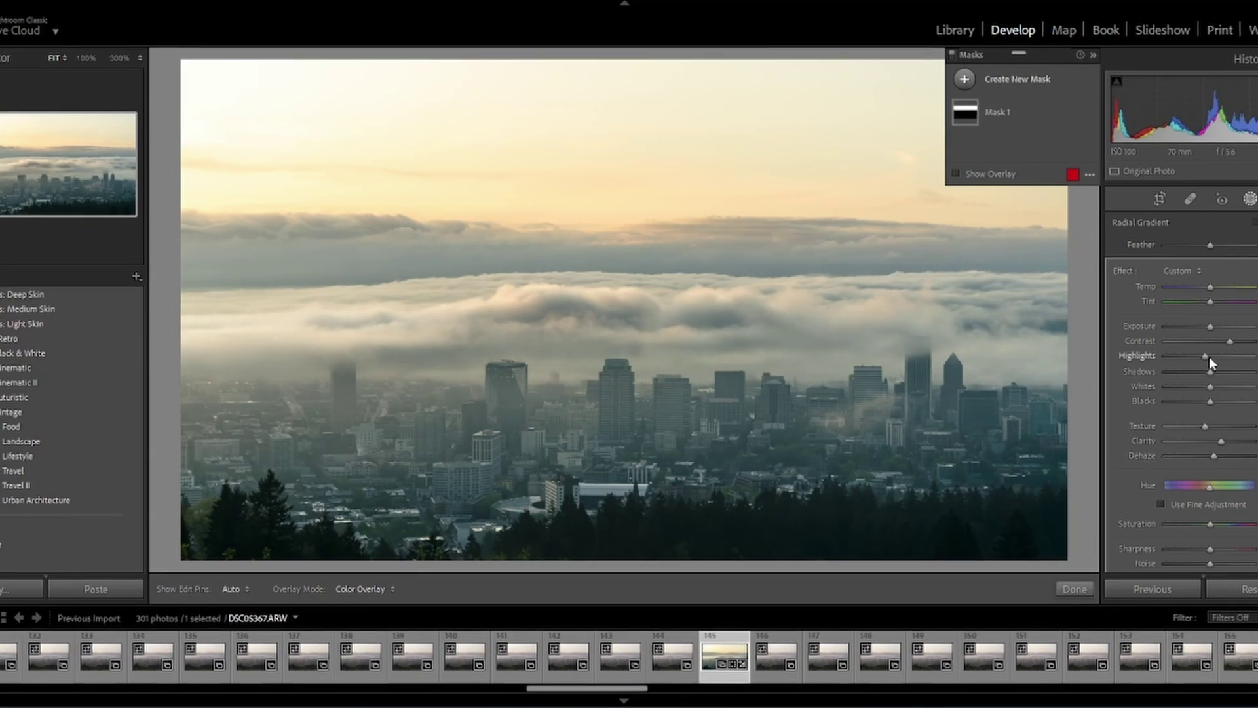
Step: Add a Linear Gradient mask to frame 145, then bring the masks back up for review
{"action": "left_click", "coordinate": [965, 78]}
{"action": "left_click", "coordinate": [1066, 176]}
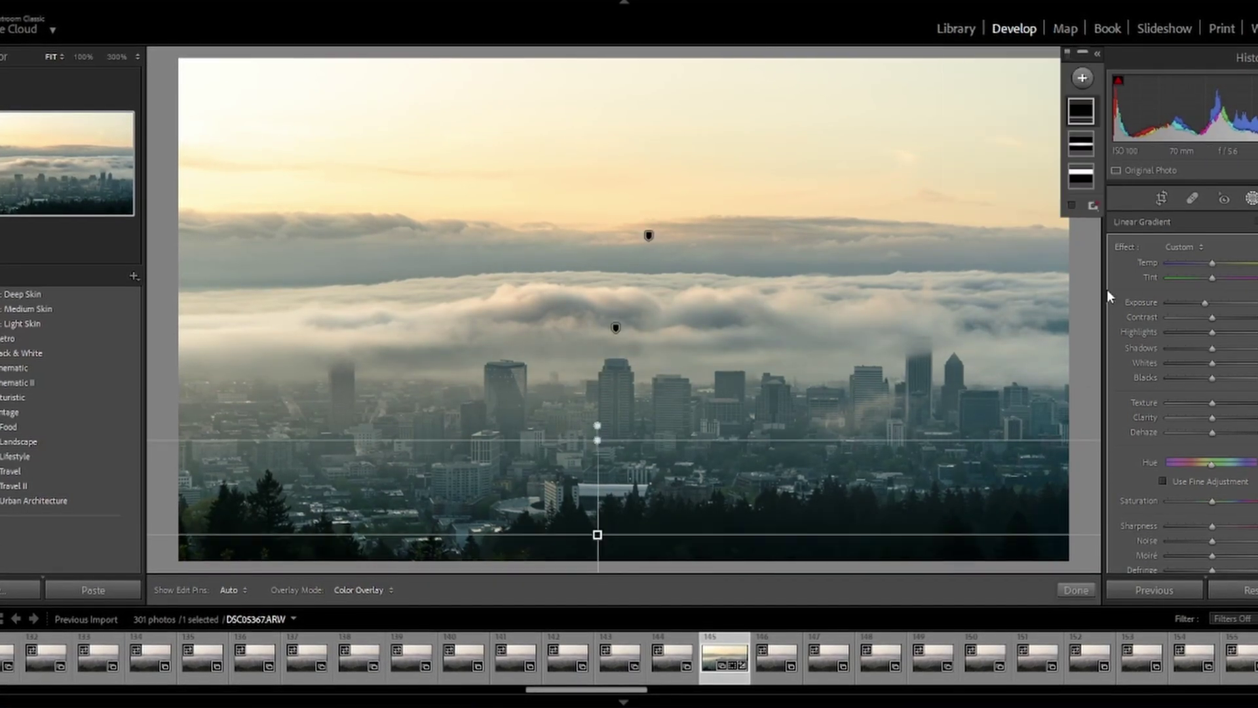
{"action": "left_click", "coordinate": [1095, 55]}
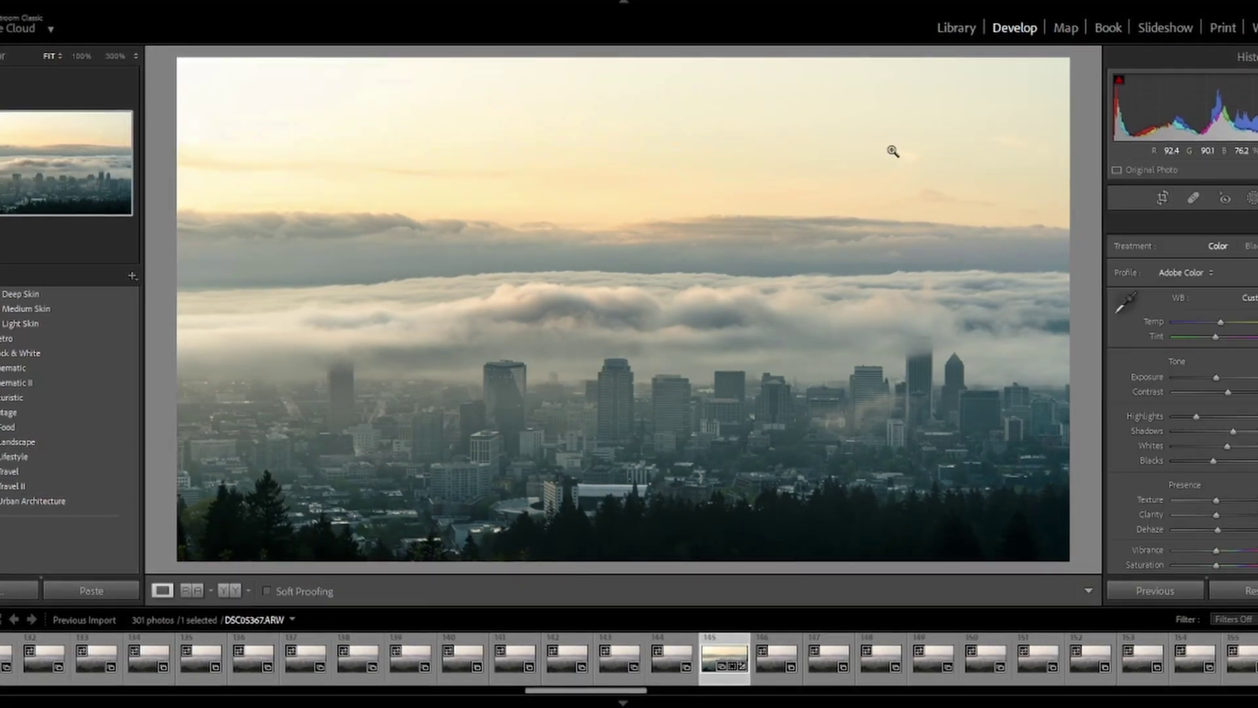
{"action": "key", "text": "shift+w"}
{"action": "key", "text": "shift+w"}
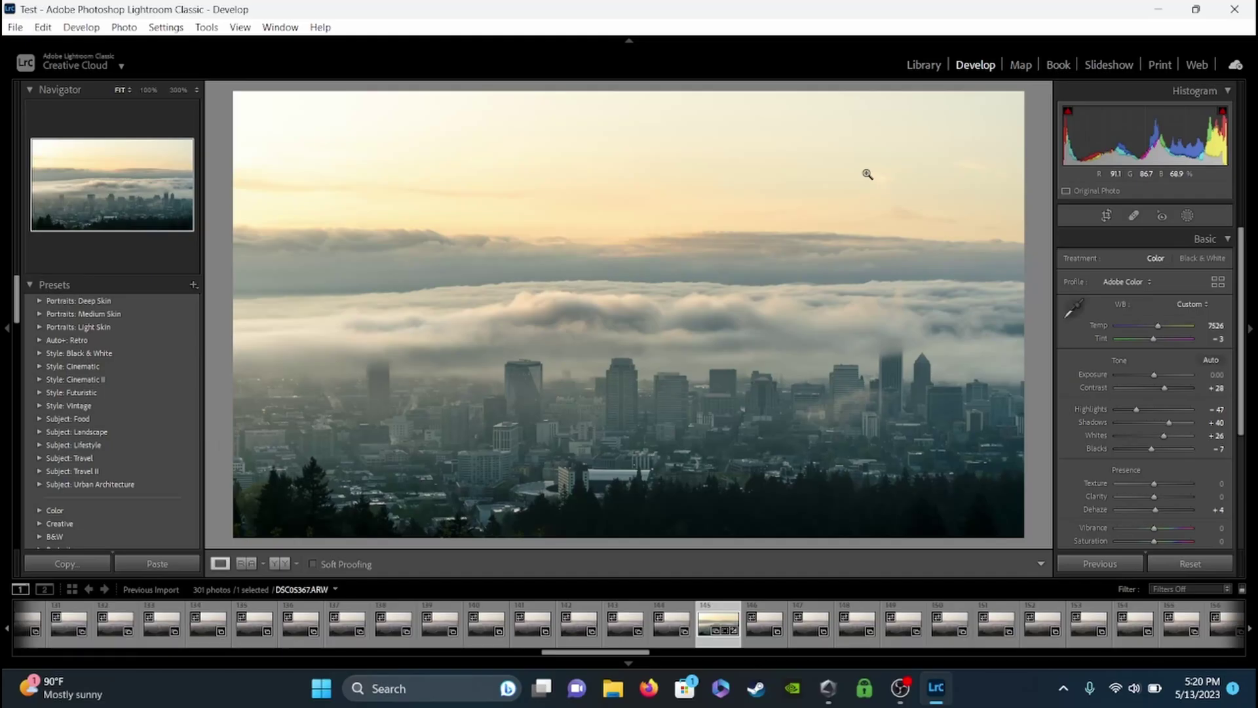
{"action": "key", "text": "backslash"}
{"action": "key", "text": "backslash"}
{"action": "key", "text": "backslash"}
{"action": "key", "text": "backslash"}
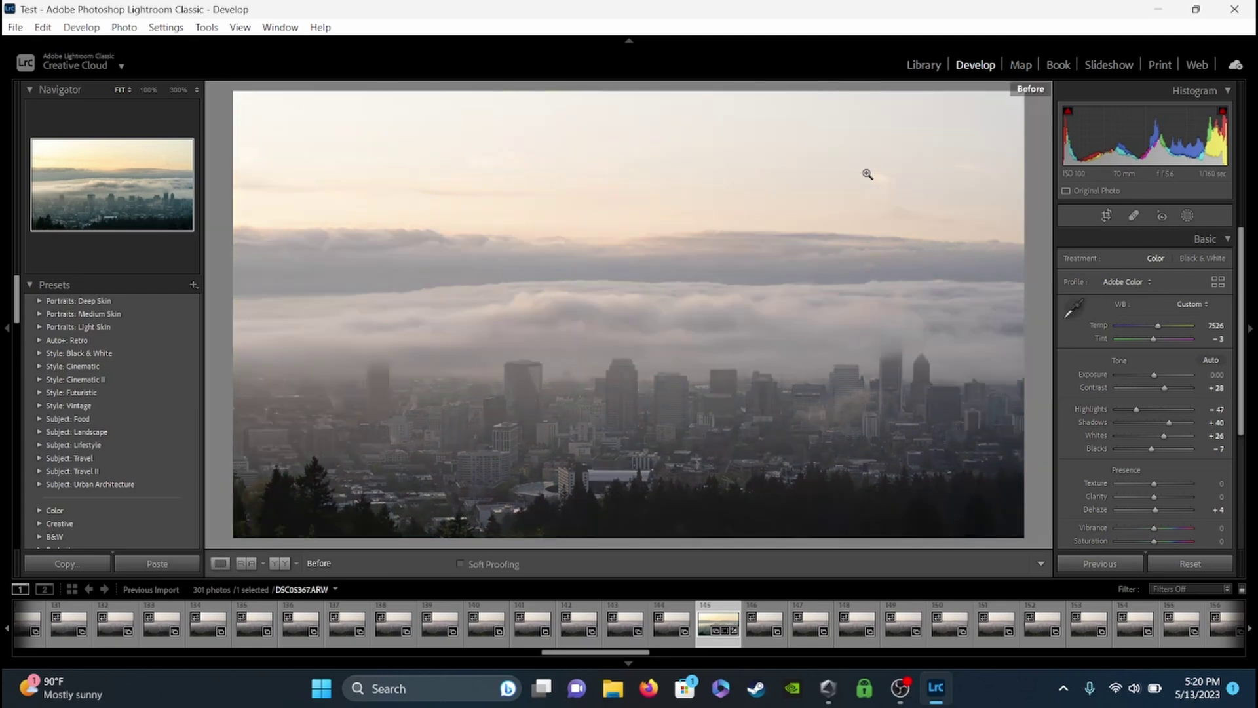
{"action": "key", "text": "backslash"}
{"action": "key", "text": "backslash"}
{"action": "key", "text": "backslash"}
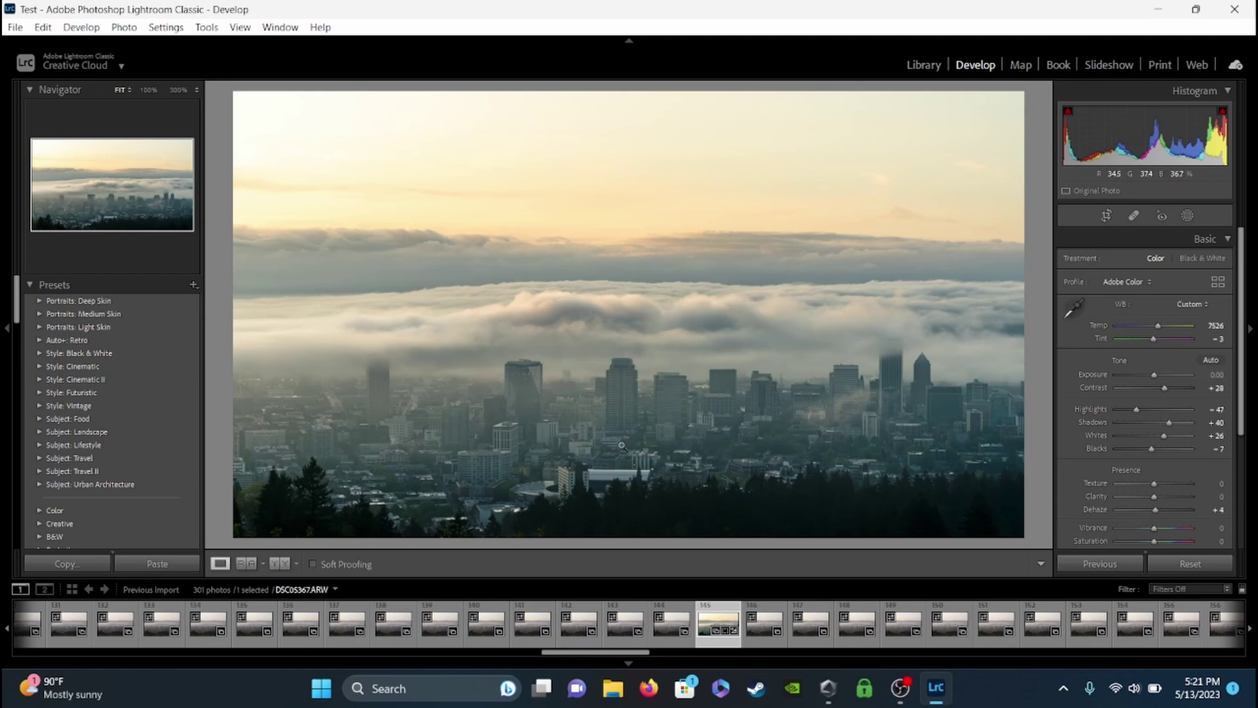
{"action": "left_click", "coordinate": [1188, 216]}
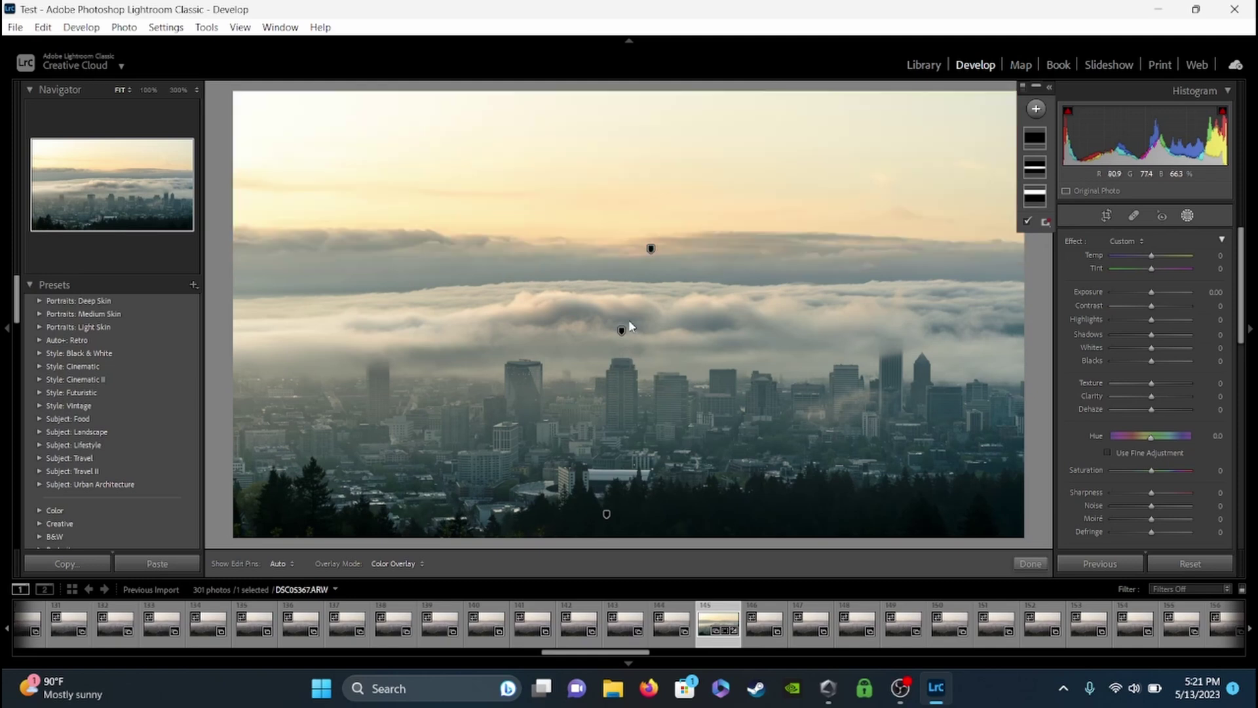
Step: Inspect the cloud-band mask on frame 145, then rate the frame five stars
{"action": "left_click", "coordinate": [622, 331]}
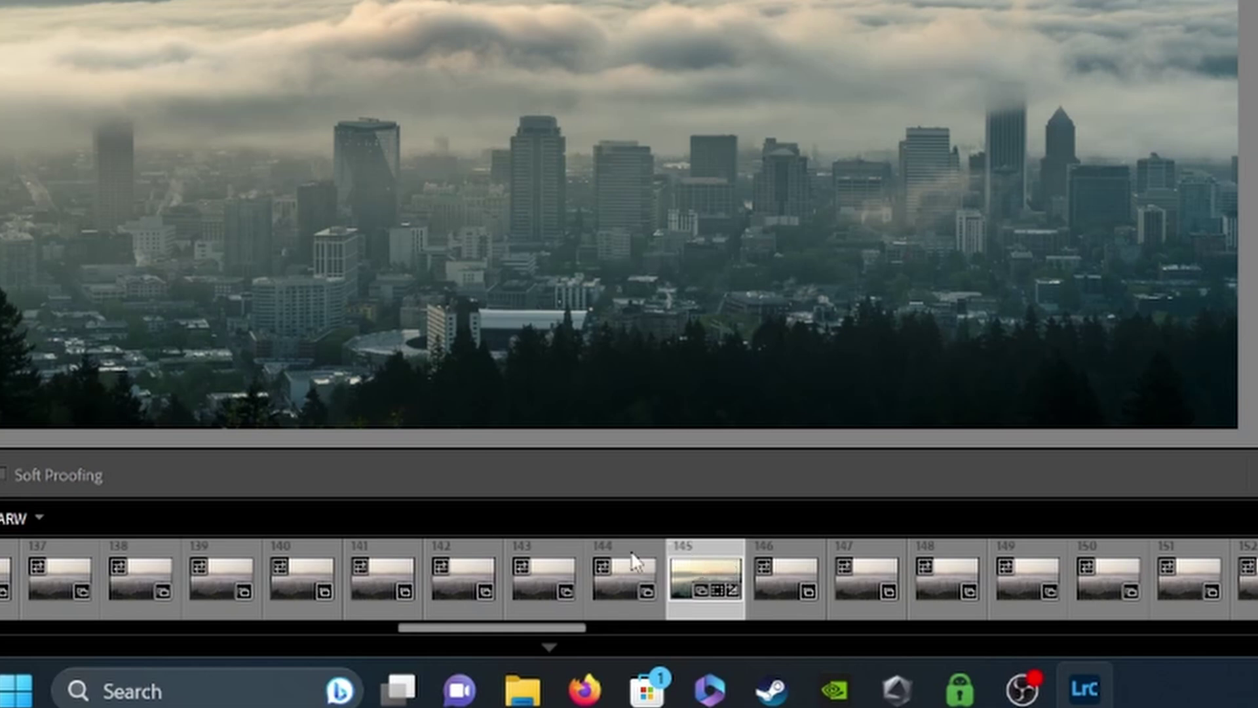
{"action": "key", "text": "5"}
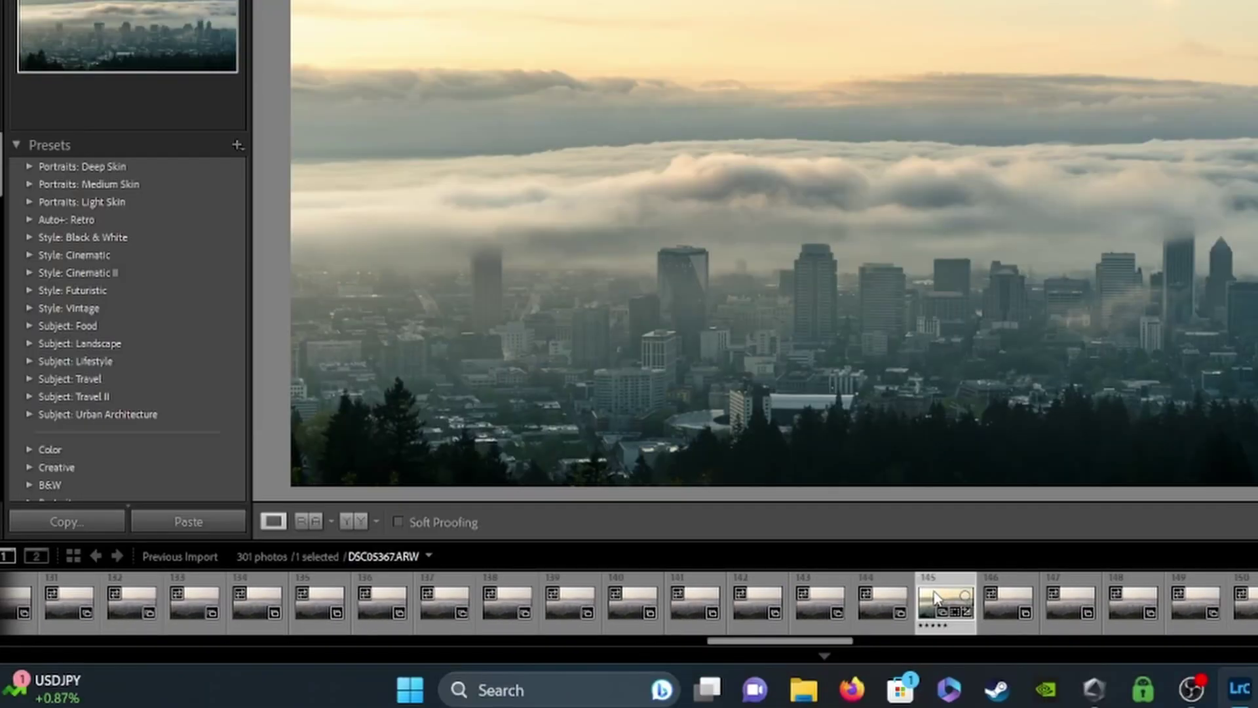
Step: Extend the selection from frame 145 back to frame 1 with a Shift-click
{"action": "scroll", "coordinate": [668, 604], "scroll_direction": "left", "scroll_amount": 10}
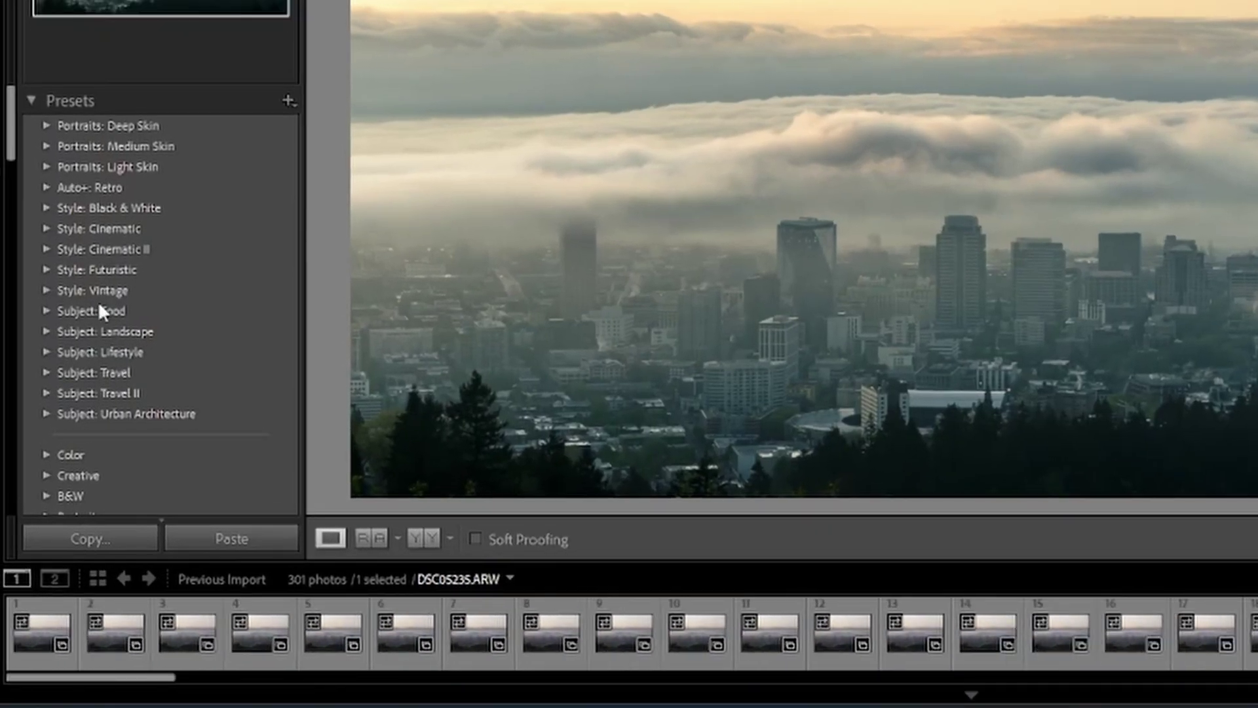
{"action": "left_click", "coordinate": [31, 628], "text": "shift"}
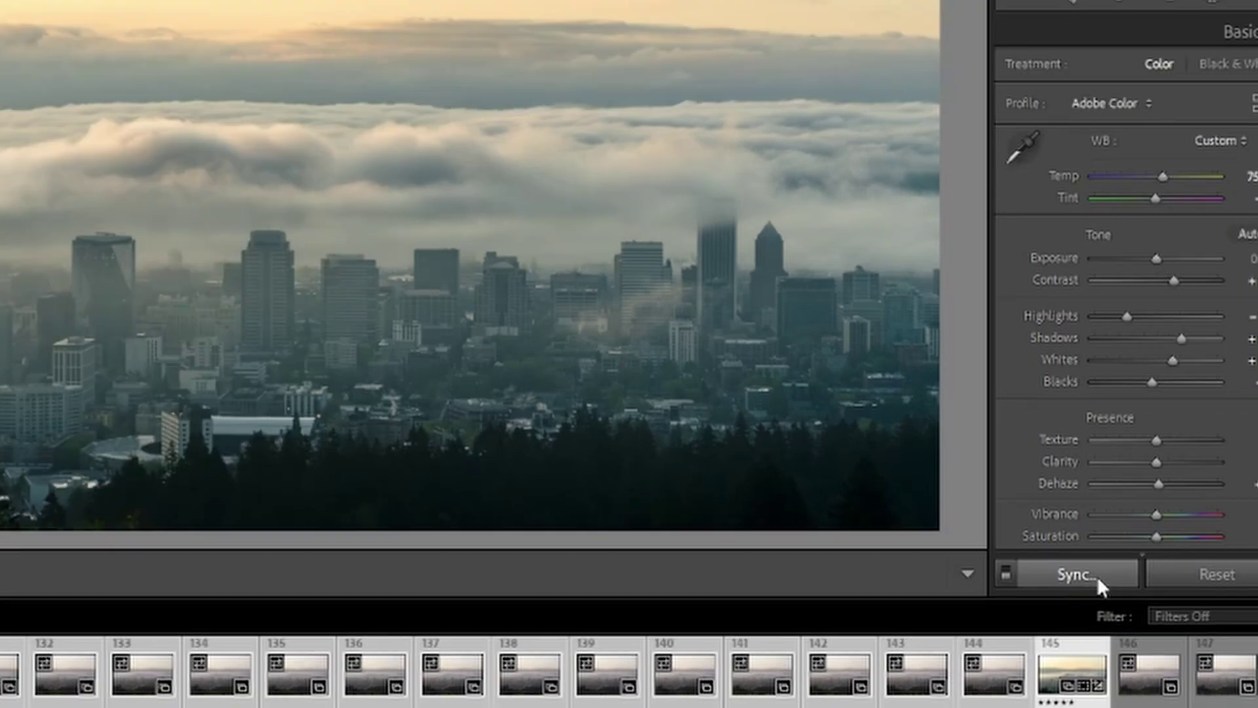
Step: Synchronize all of frame 145's settings, masks included, to the 145 selected frames using Check All
{"action": "left_click", "coordinate": [1074, 554]}
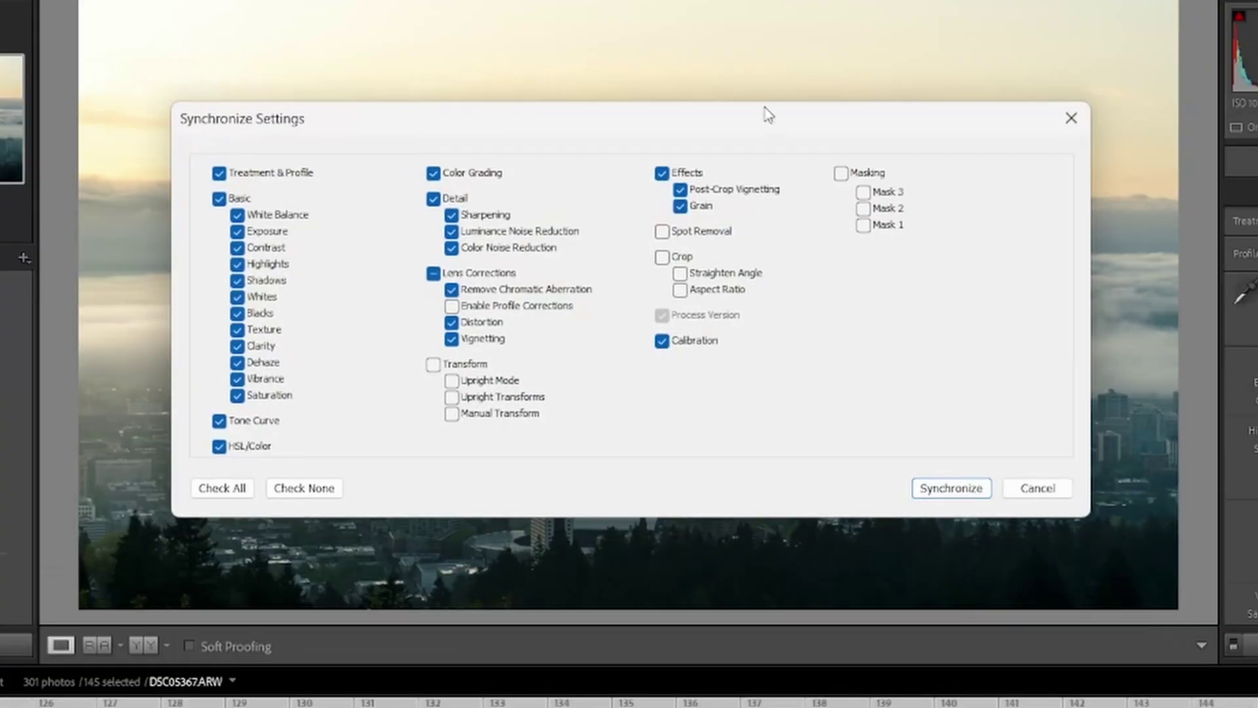
{"action": "left_click", "coordinate": [223, 488]}
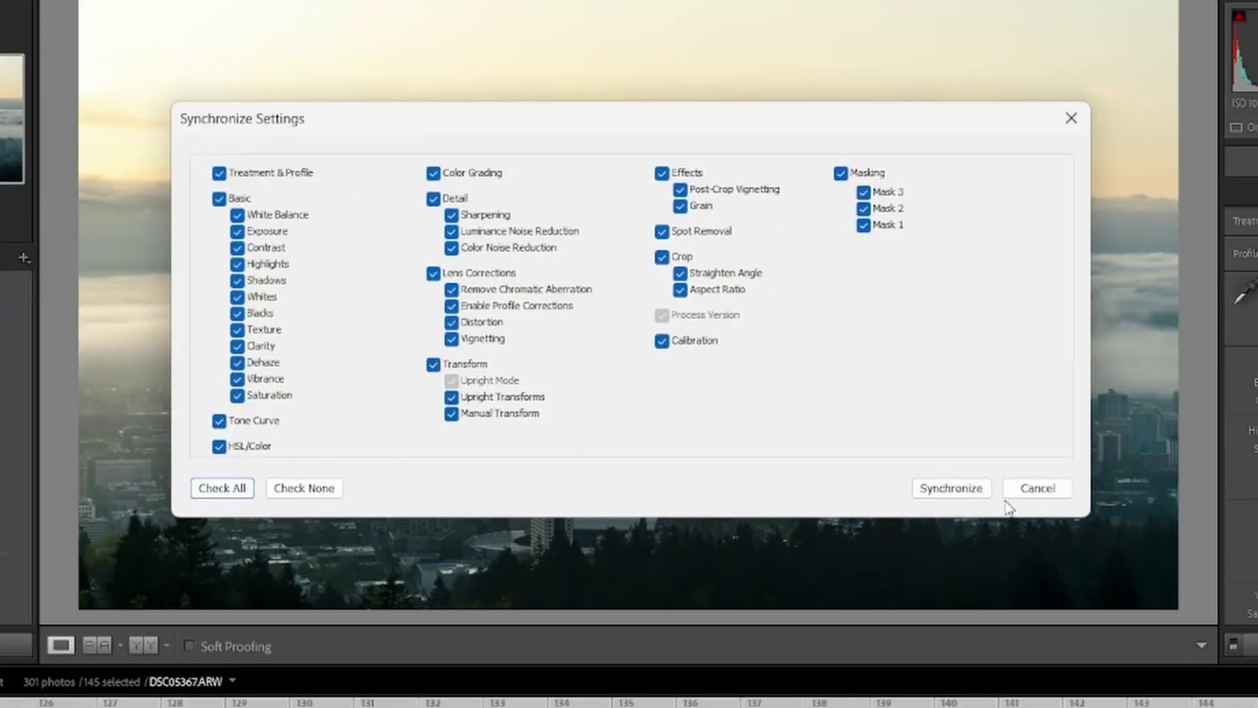
{"action": "left_click", "coordinate": [967, 490]}
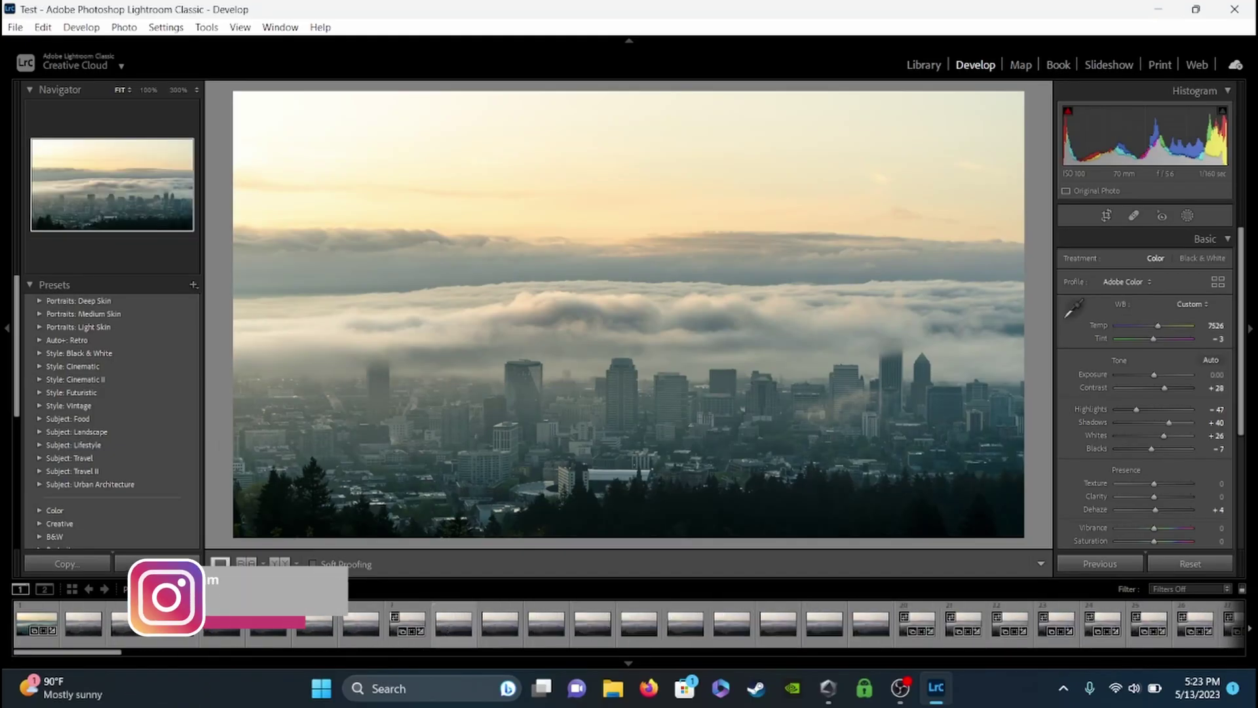
Step: Inspect a mid-sequence frame plus frames 148 and 149 to confirm the warm grade synced
{"action": "scroll", "coordinate": [260, 631], "scroll_direction": "down", "scroll_amount": 10}
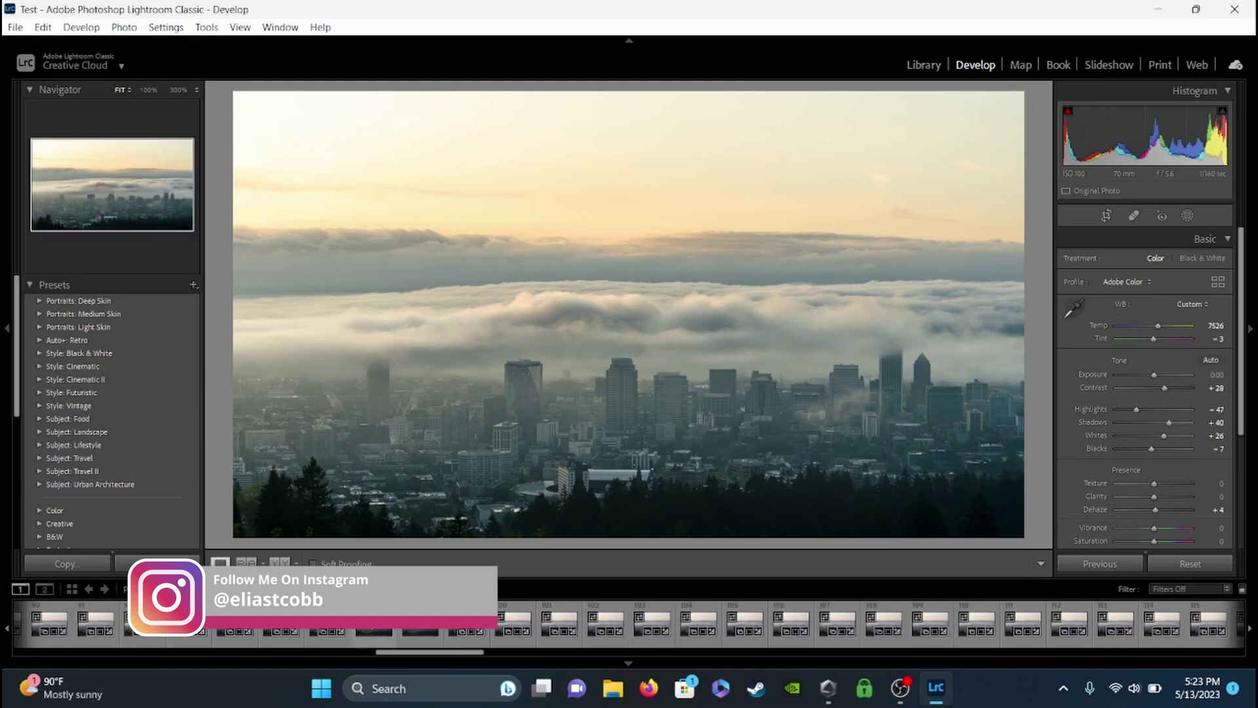
{"action": "scroll", "coordinate": [536, 621], "scroll_direction": "down", "scroll_amount": 4}
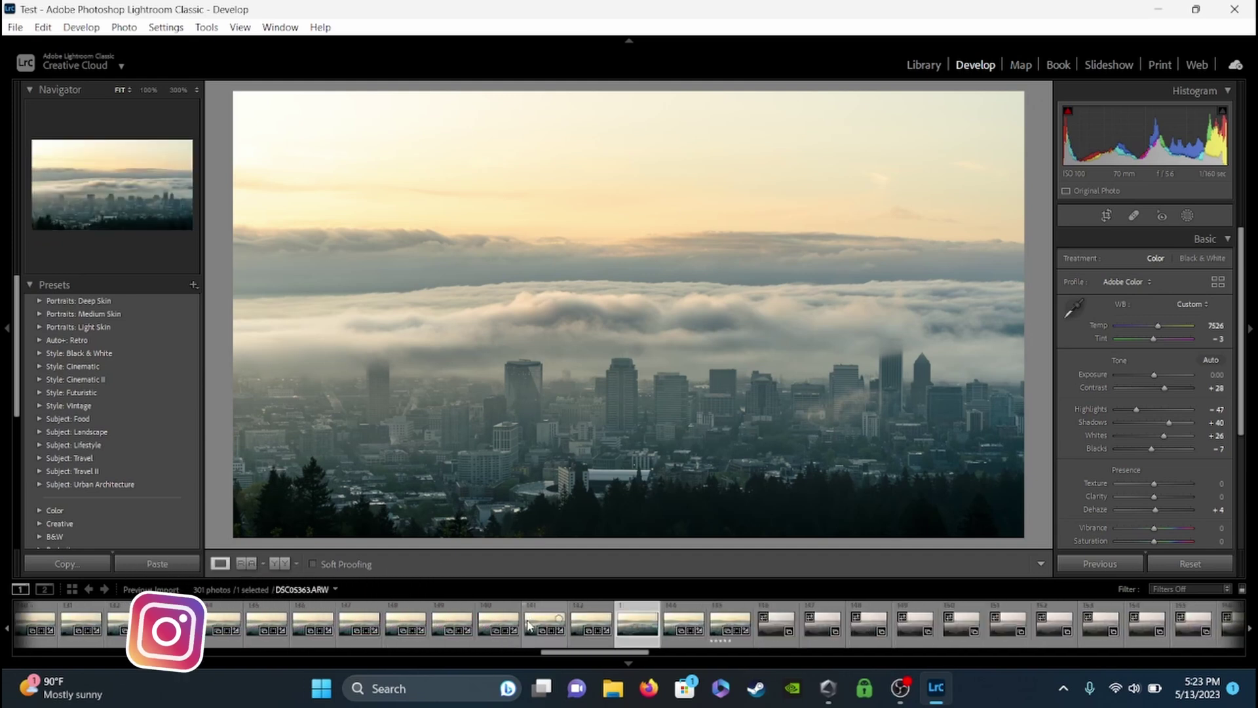
{"action": "scroll", "coordinate": [529, 625], "scroll_direction": "up", "scroll_amount": 10}
{"action": "left_click", "coordinate": [526, 619]}
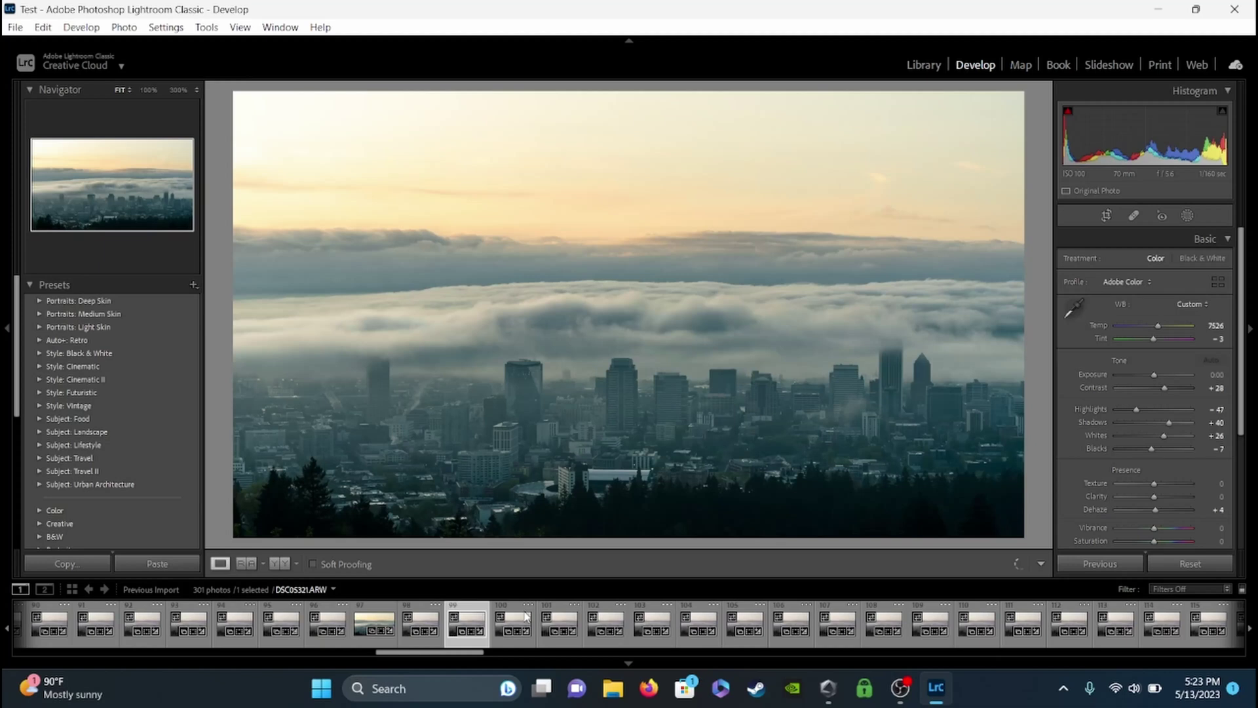
{"action": "scroll", "coordinate": [528, 619], "scroll_direction": "down", "scroll_amount": 10}
{"action": "left_click", "coordinate": [544, 619]}
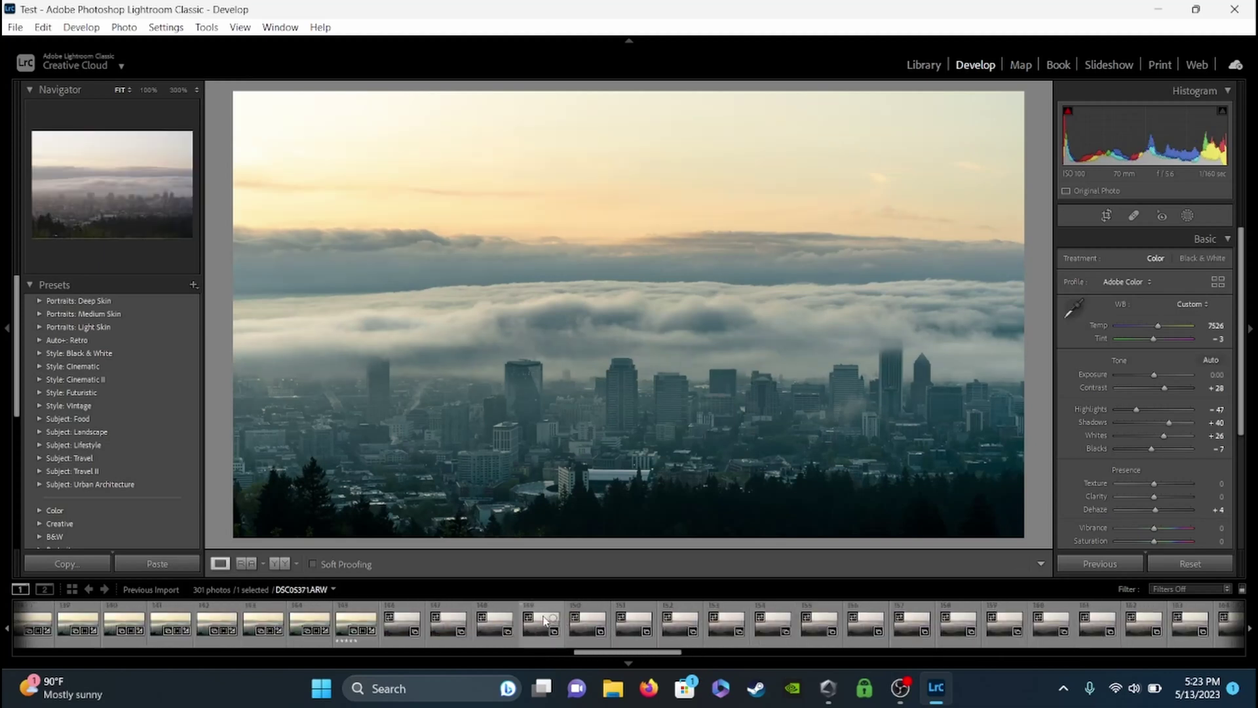
{"action": "left_click", "coordinate": [356, 619]}
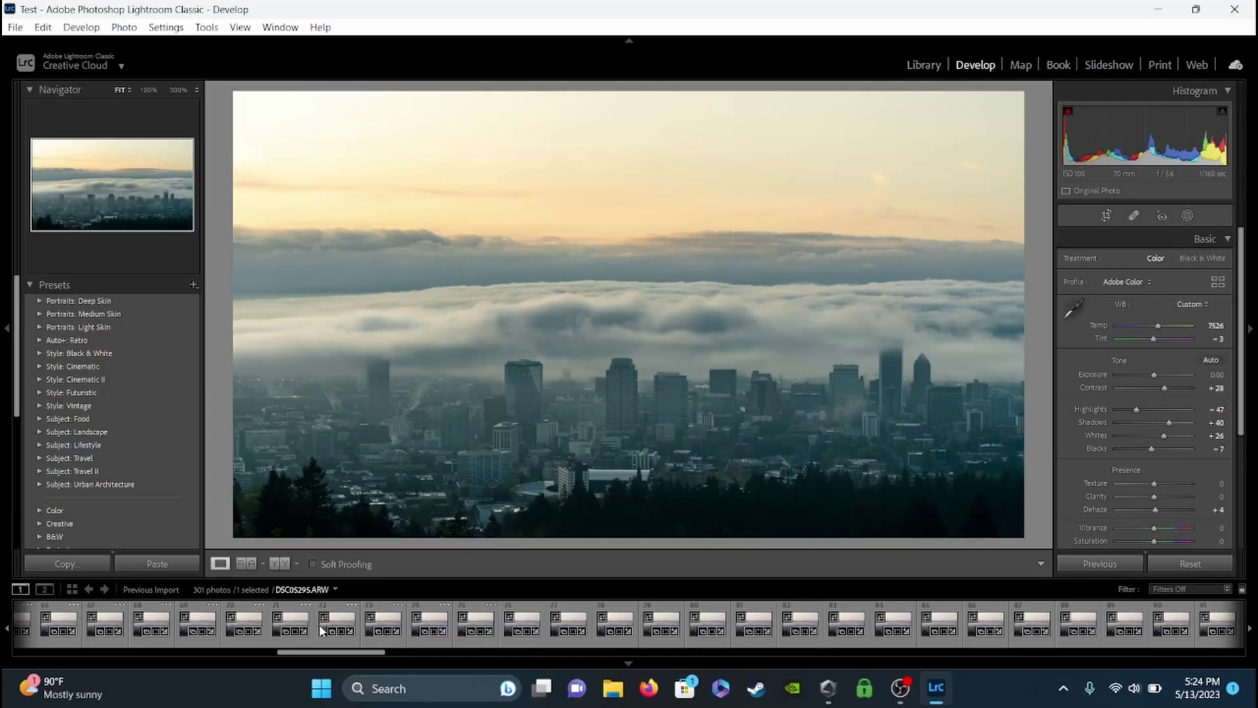
Step: Jump to frame 1 with Home and select it as the source for the later frames
{"action": "scroll", "coordinate": [341, 629], "scroll_direction": "down", "scroll_amount": 5}
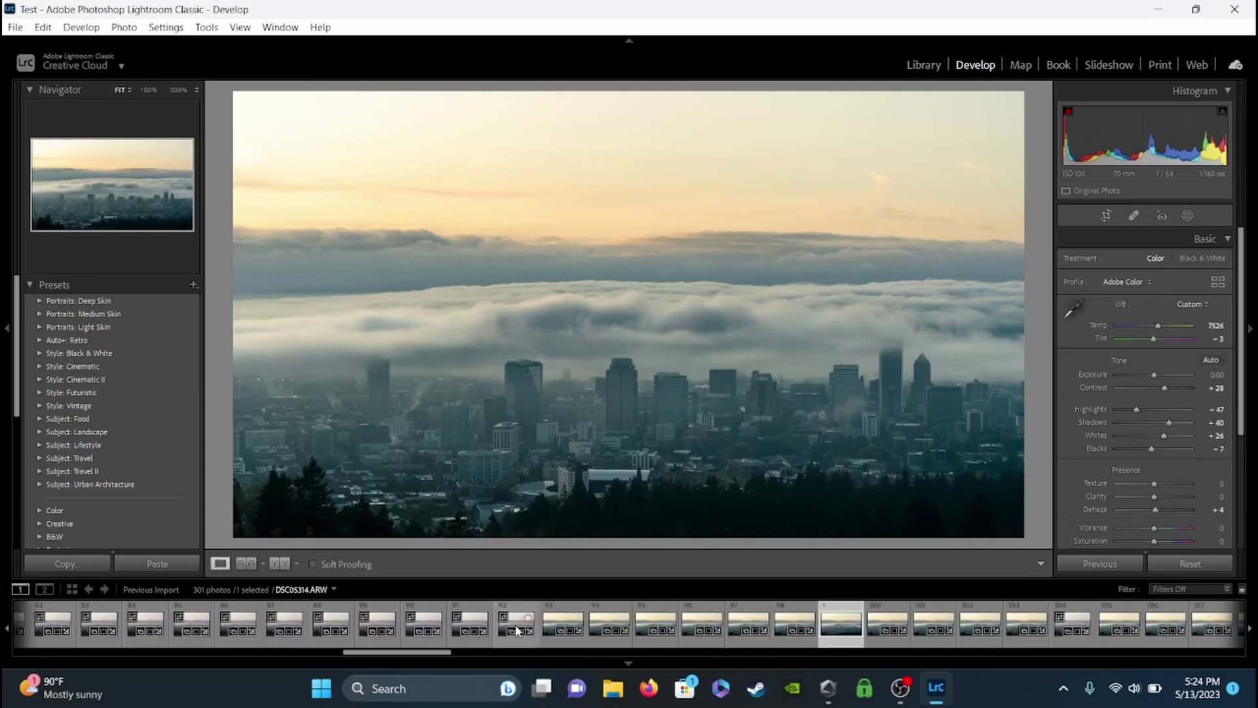
{"action": "scroll", "coordinate": [524, 628], "scroll_direction": "down", "scroll_amount": 5}
{"action": "scroll", "coordinate": [535, 624], "scroll_direction": "down", "scroll_amount": 5}
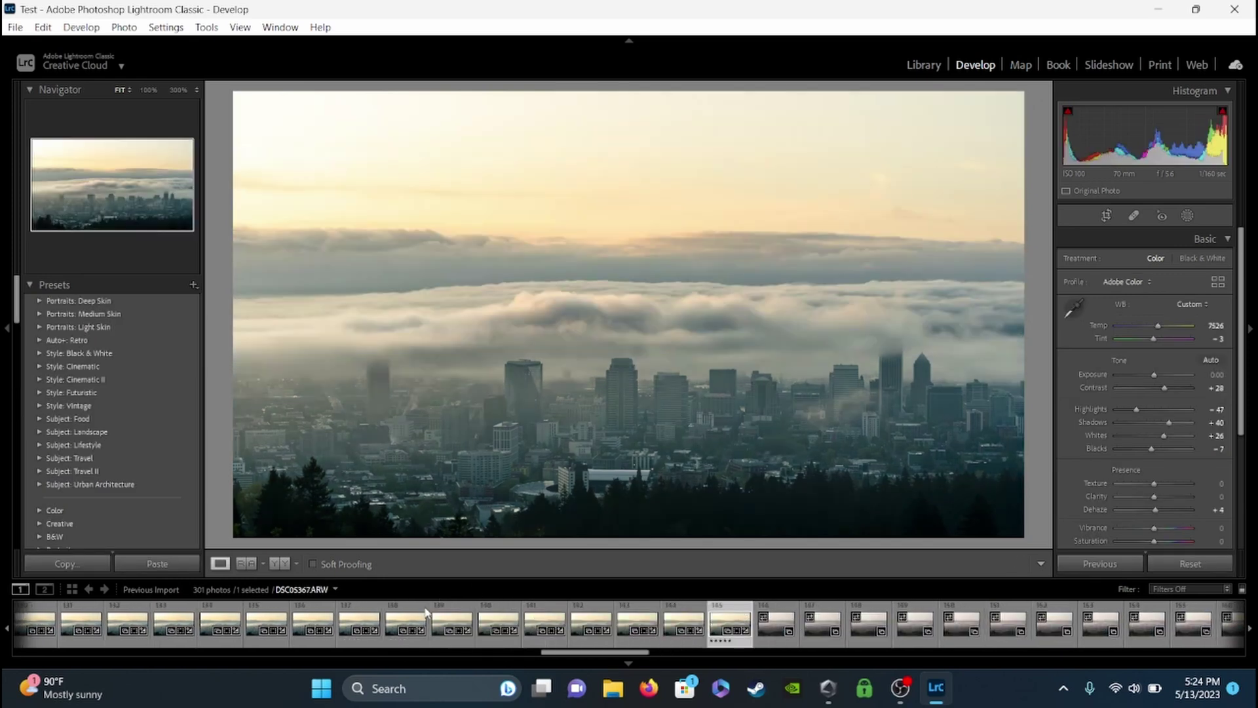
{"action": "key", "text": "Home"}
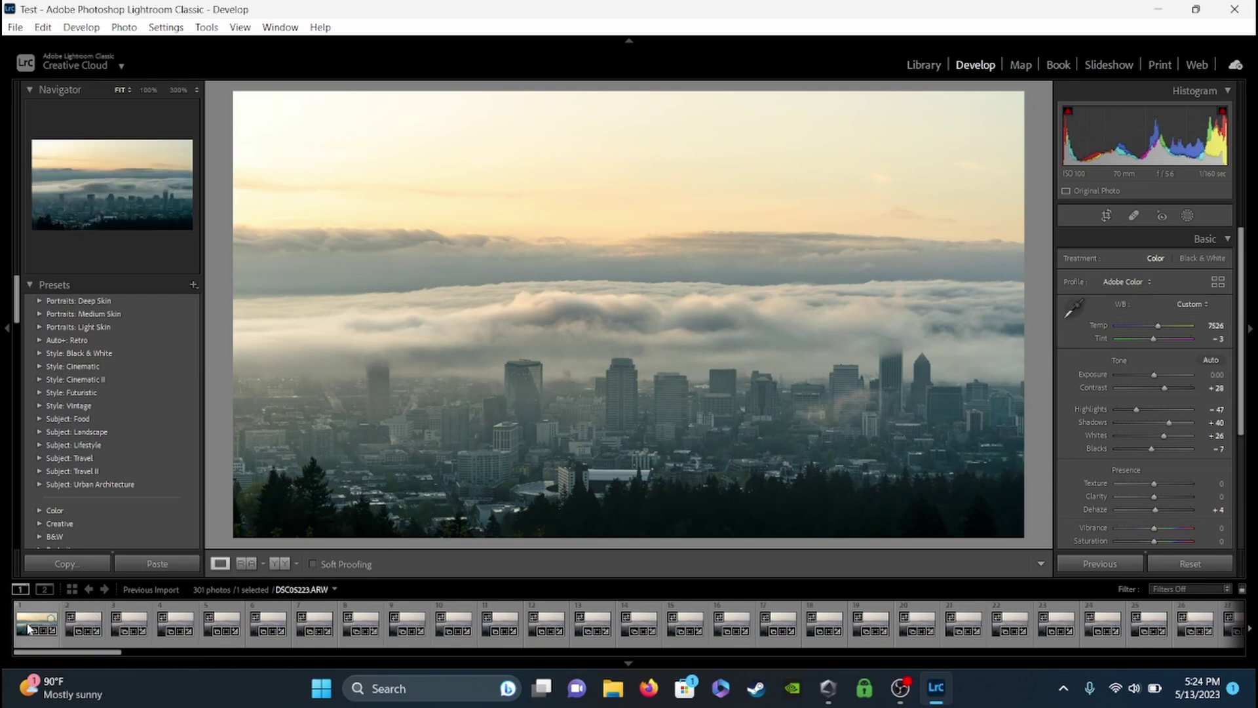
{"action": "left_click", "coordinate": [29, 629]}
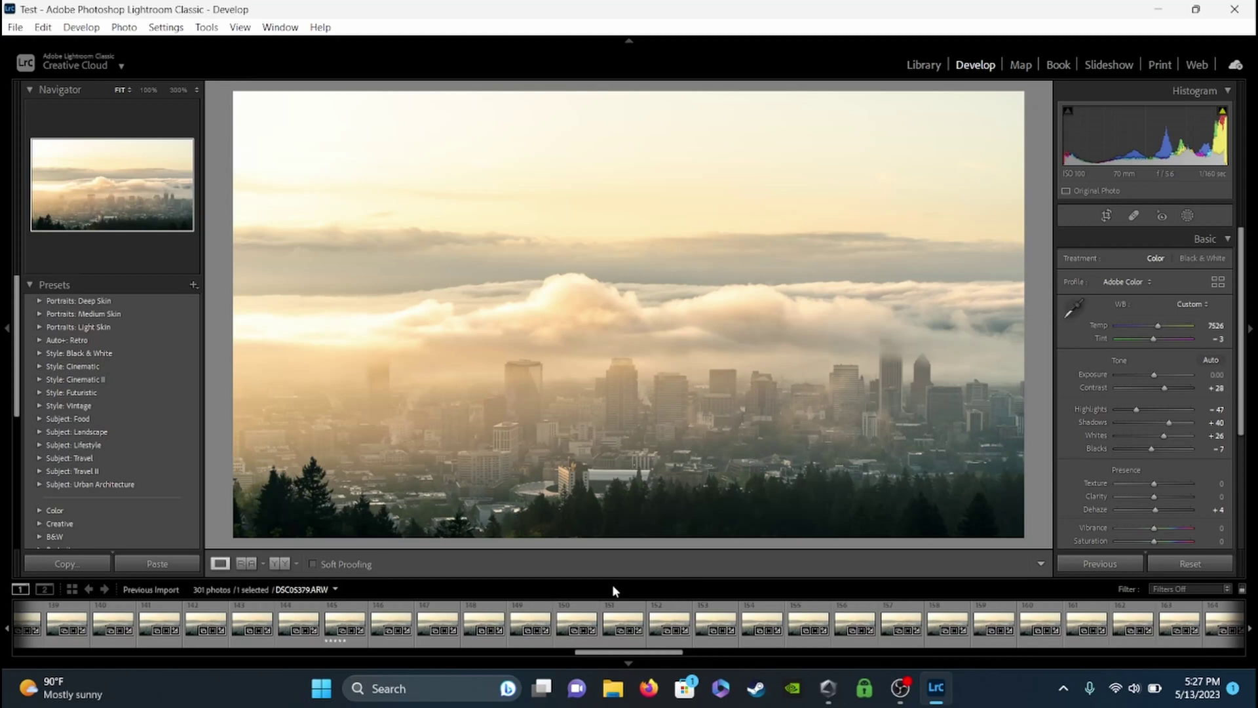
Step: Select all 301 frames and open the Export dialog from the thumbnail menu
{"action": "key", "text": "ctrl+a"}
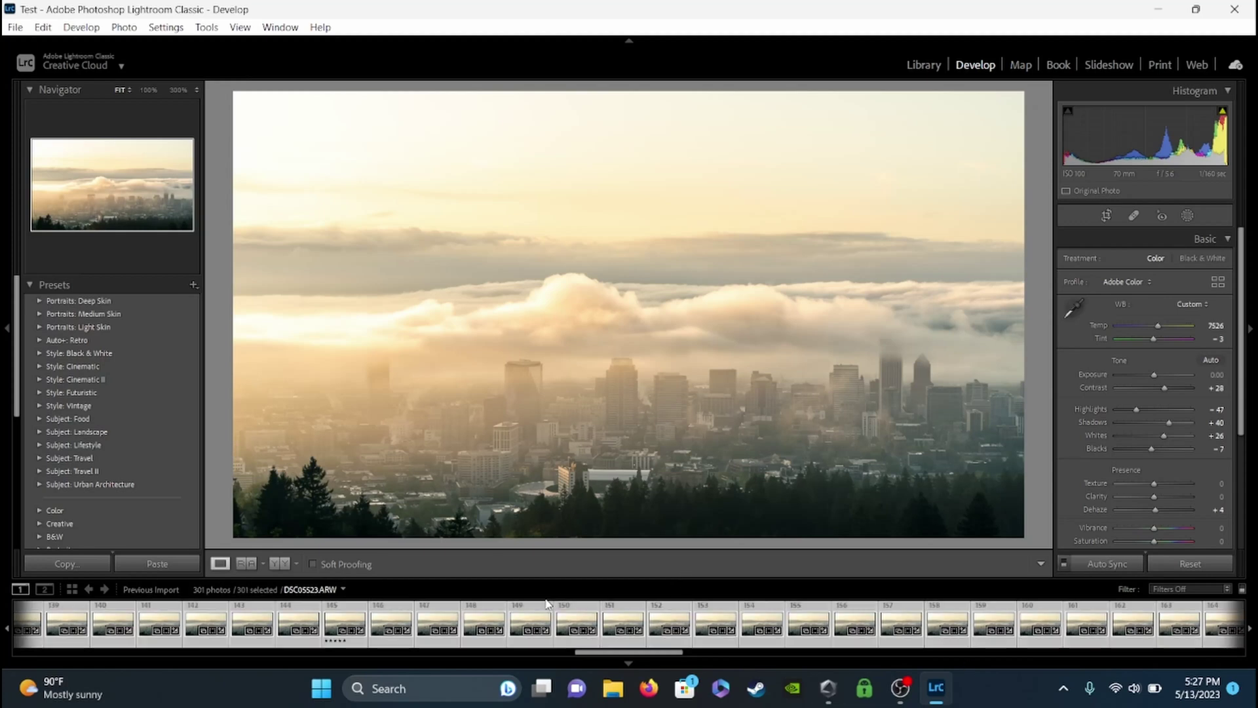
{"action": "right_click", "coordinate": [621, 619]}
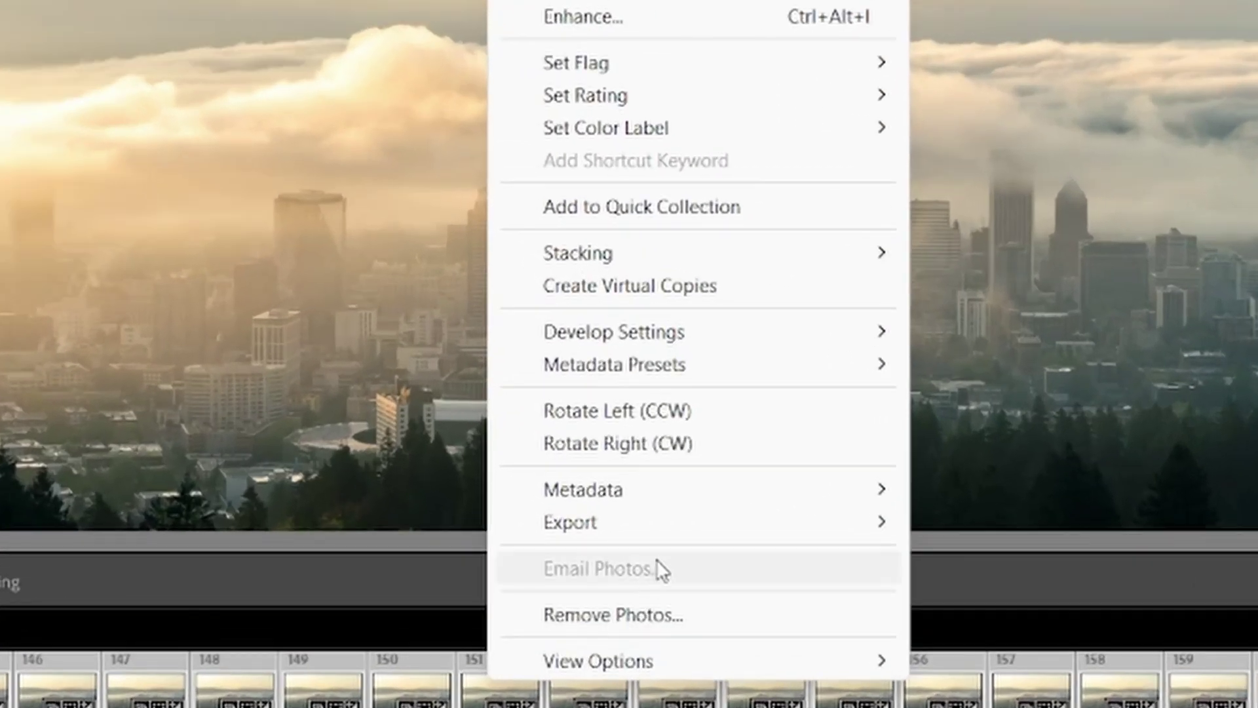
{"action": "mouse_move", "coordinate": [708, 530]}
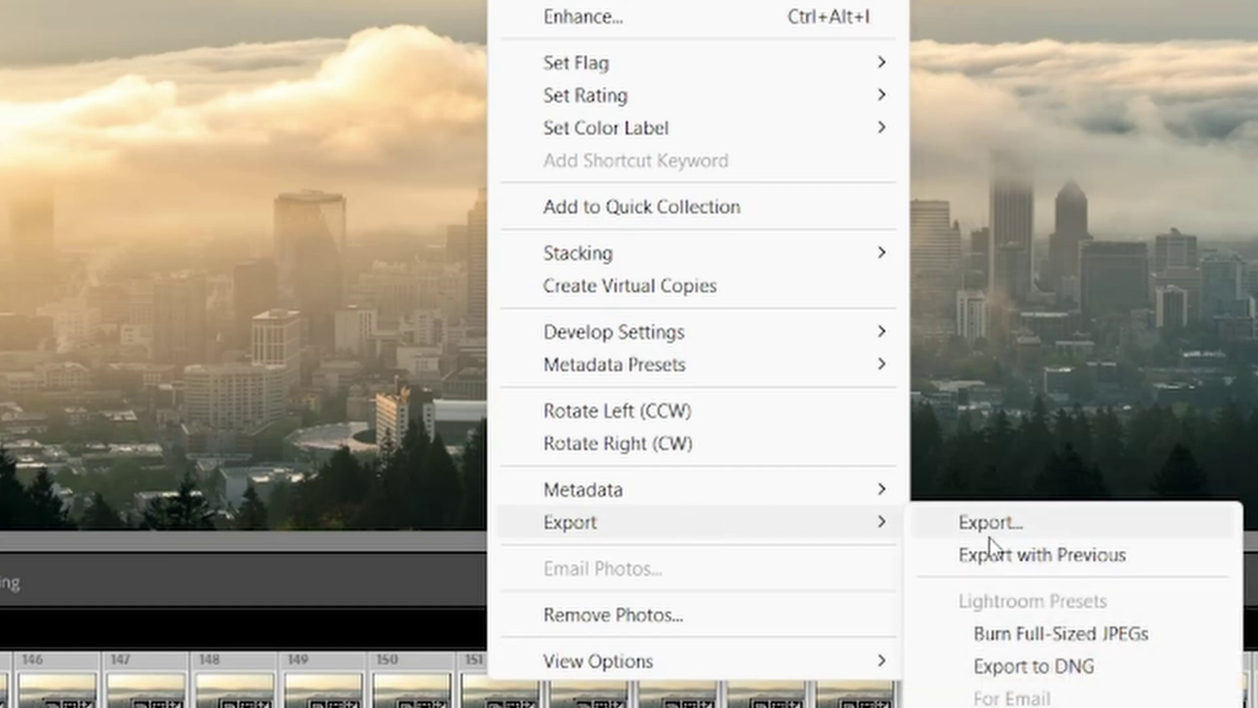
{"action": "left_click", "coordinate": [1006, 525]}
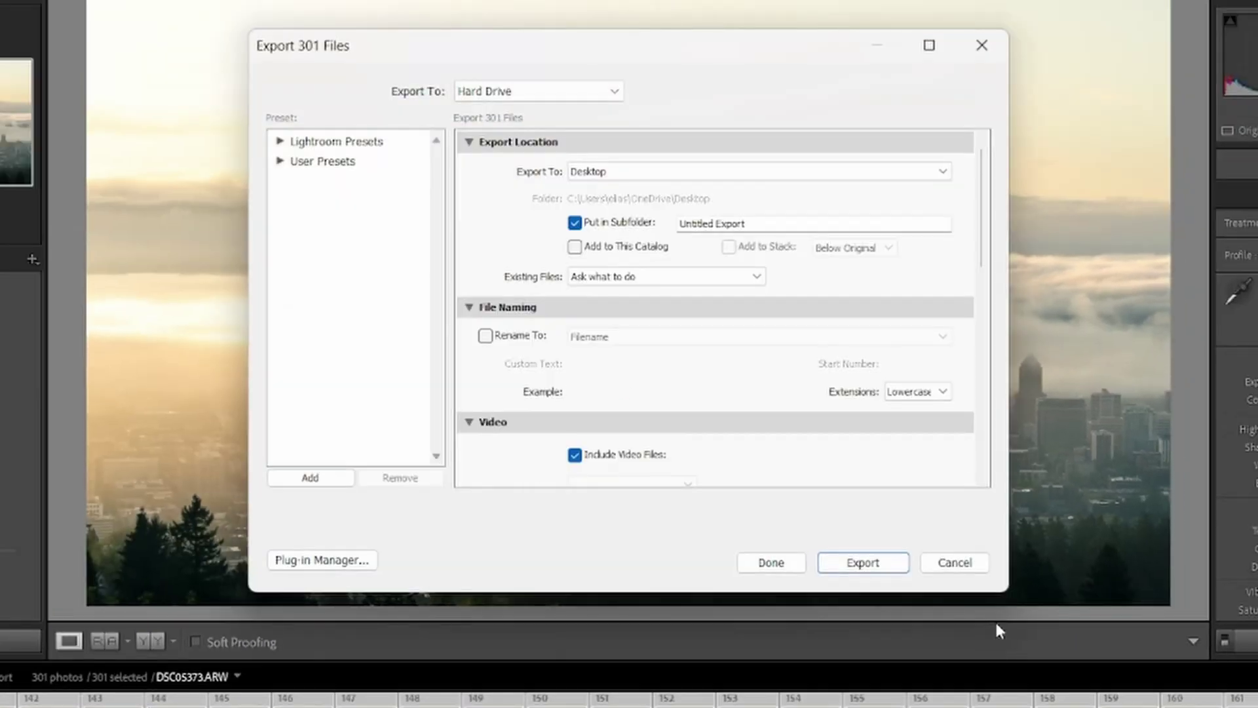
Step: Set Export To to Specific folder and bring up the folder chooser
{"action": "left_click", "coordinate": [760, 171]}
{"action": "left_click", "coordinate": [616, 244]}
{"action": "left_click", "coordinate": [909, 197]}
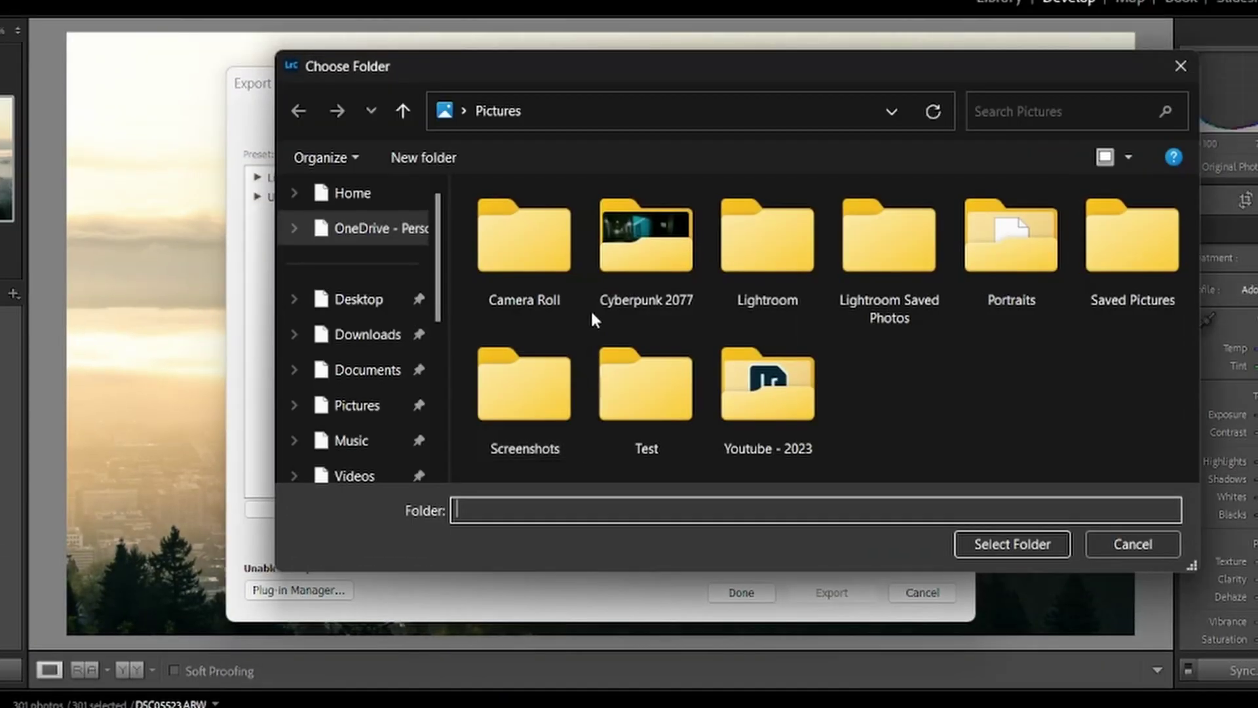